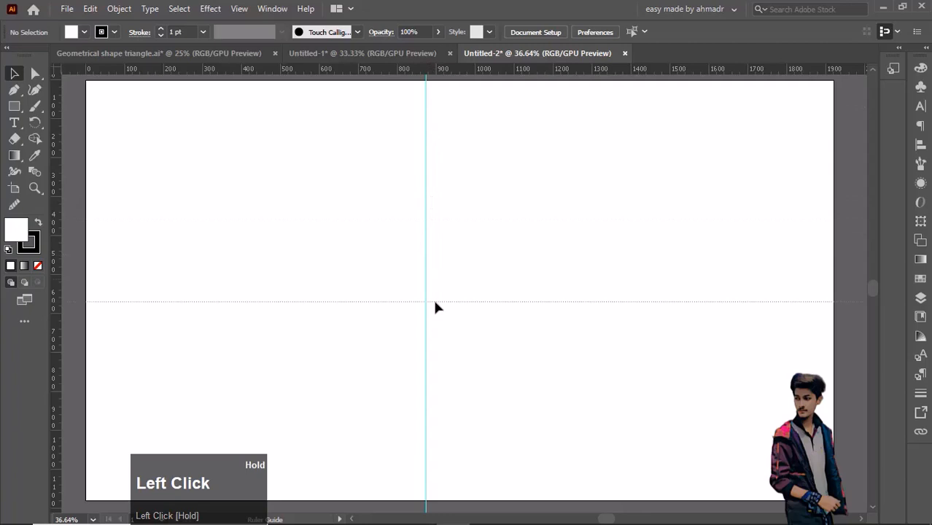
Step: Draw a closed three-point facet with the Pen tool, about 132 px wide and 211 px tall, between the vertical and horizontal guides
{"action": "left_click", "coordinate": [16, 90]}
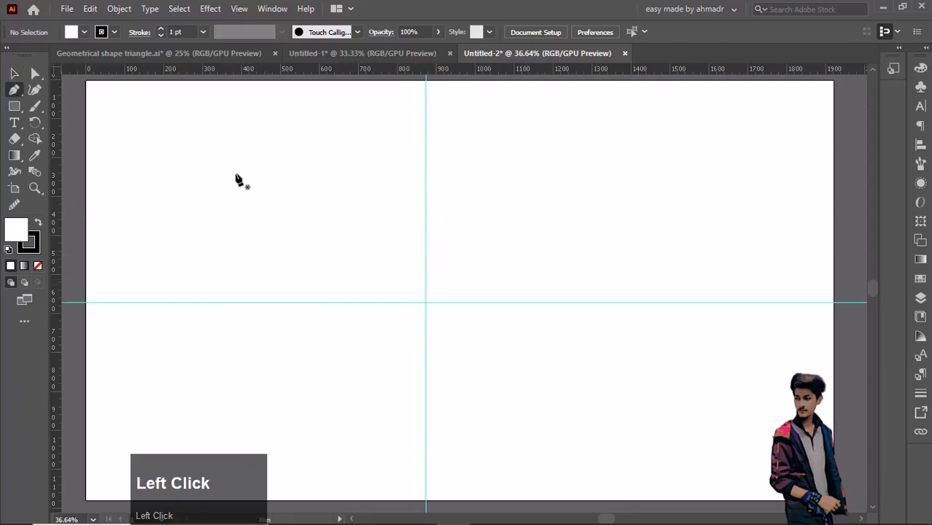
{"action": "scroll", "coordinate": [438, 259], "scroll_direction": "up", "scroll_amount": 5, "text": "alt"}
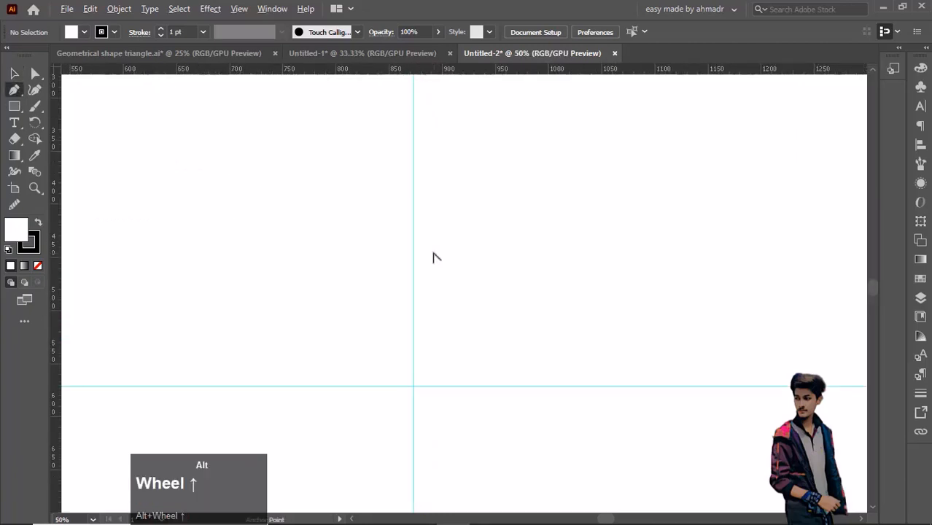
{"action": "left_click_drag", "start_coordinate": [414, 227], "coordinate": [378, 236]}
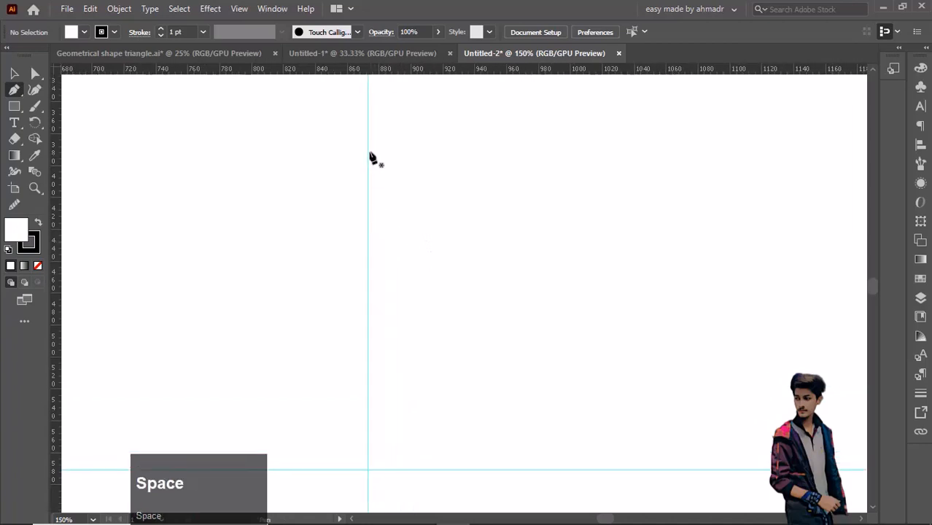
{"action": "left_click", "coordinate": [366, 134]}
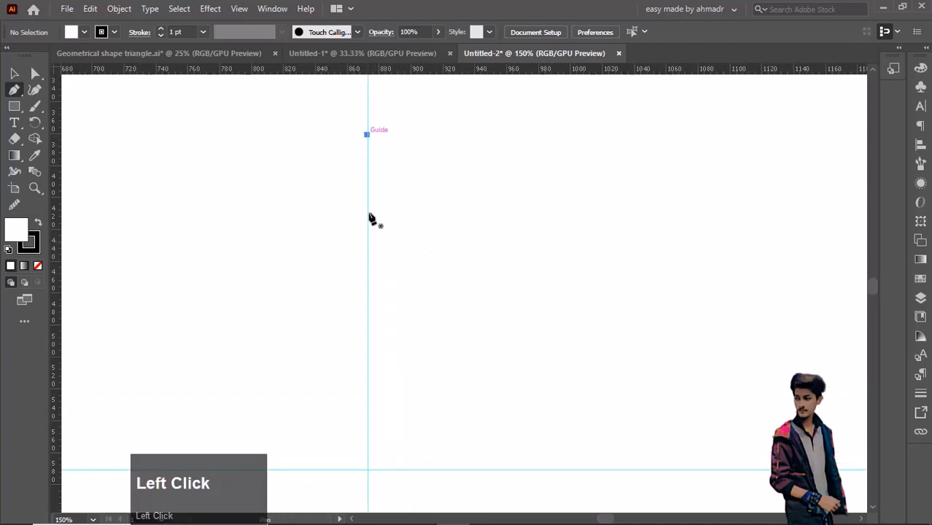
{"action": "left_click", "coordinate": [366, 278]}
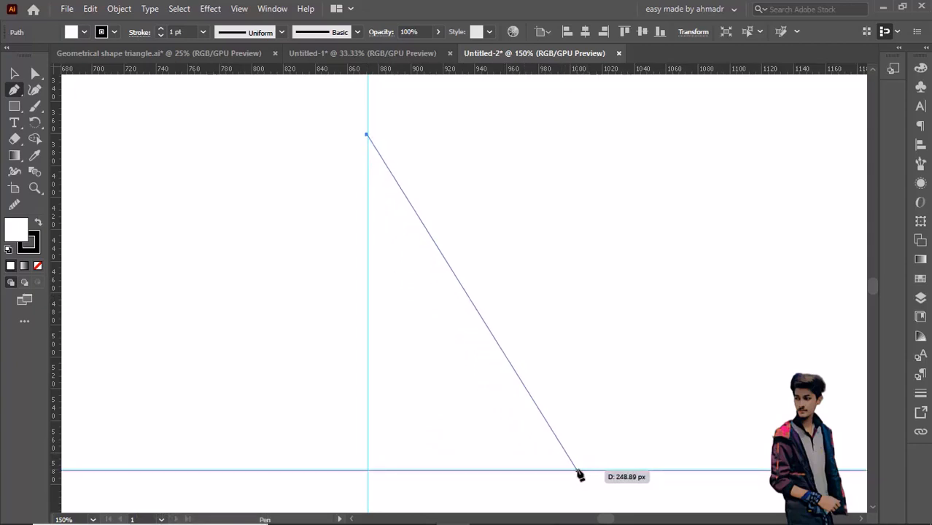
{"action": "left_click", "coordinate": [577, 470]}
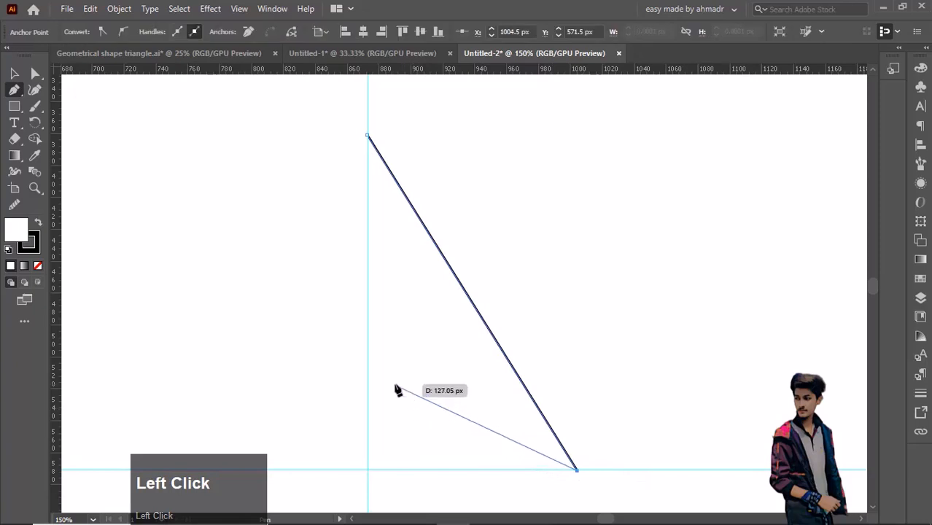
{"action": "left_click", "coordinate": [367, 360]}
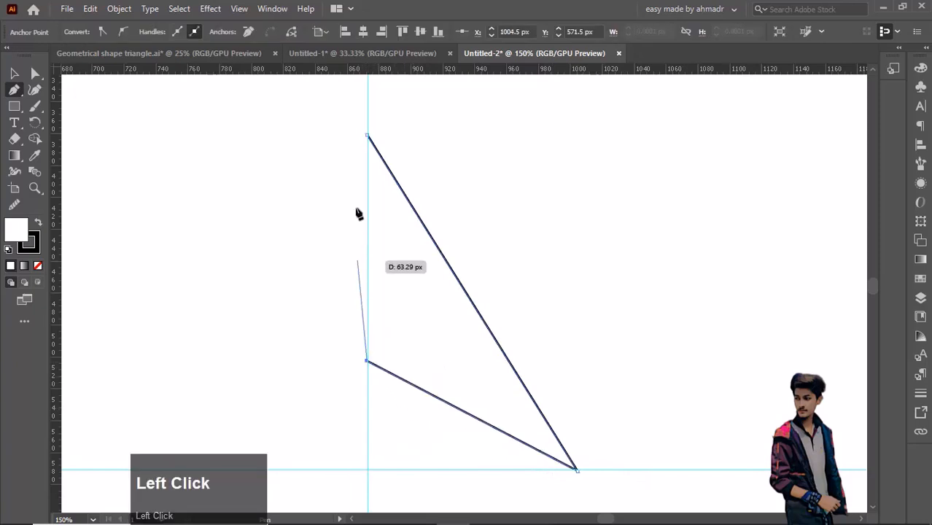
{"action": "left_click", "coordinate": [366, 135]}
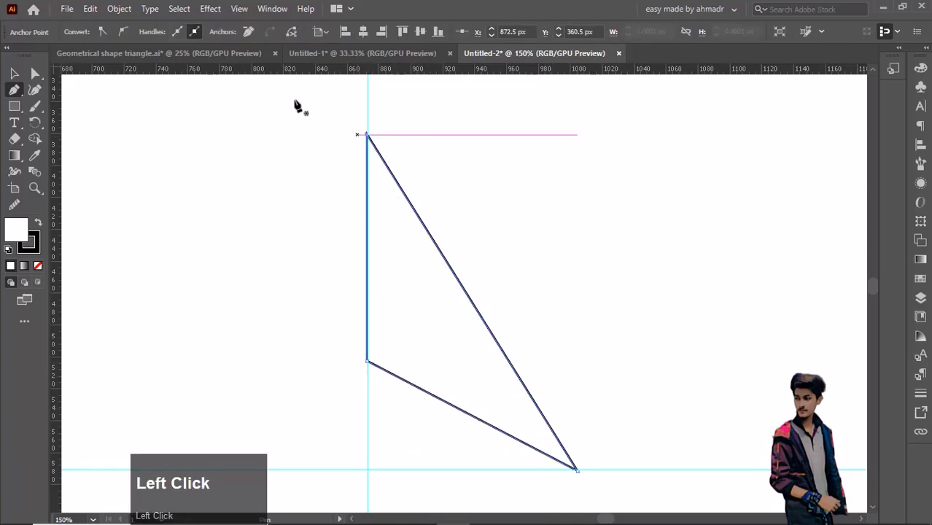
{"action": "left_click", "coordinate": [14, 73]}
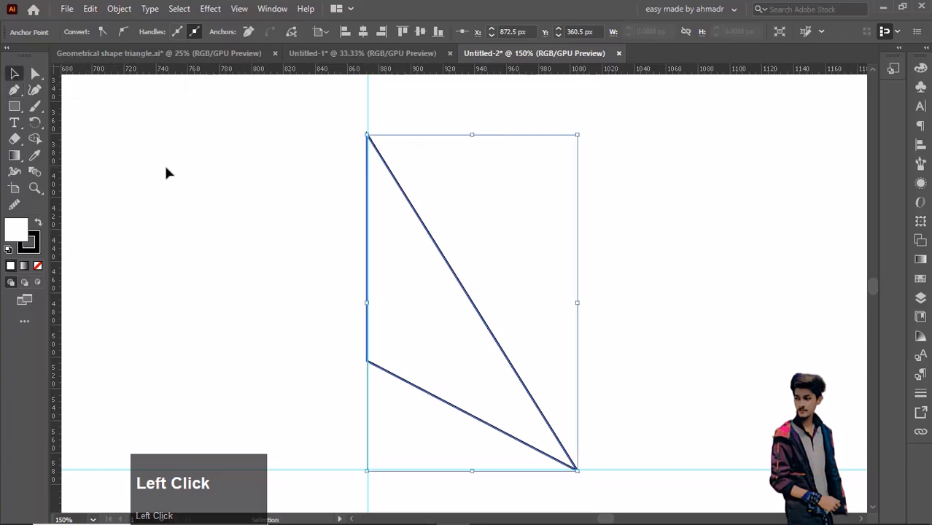
Step: Fill the facet with a linear white-to-black gradient
{"action": "scroll", "coordinate": [186, 172], "scroll_direction": "down", "scroll_amount": 2}
{"action": "left_click_drag", "start_coordinate": [185, 202], "coordinate": [304, 207]}
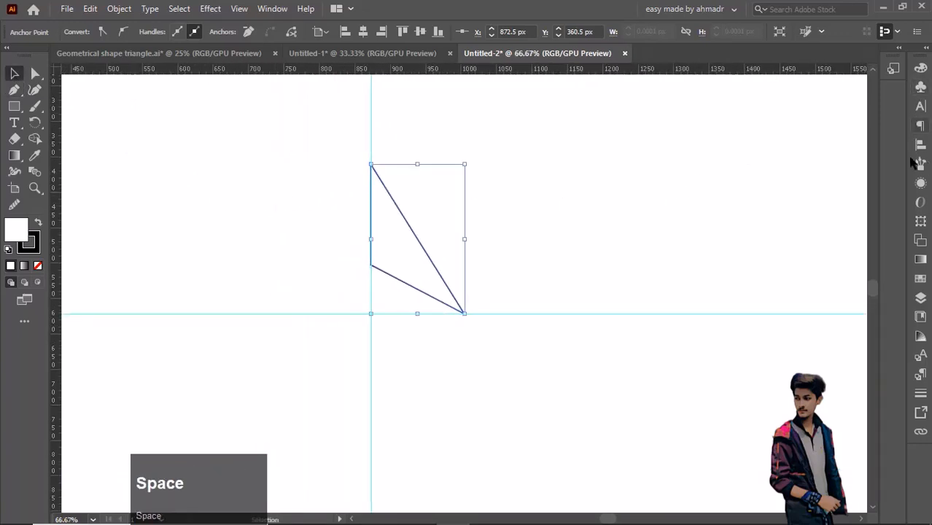
{"action": "left_click", "coordinate": [920, 259]}
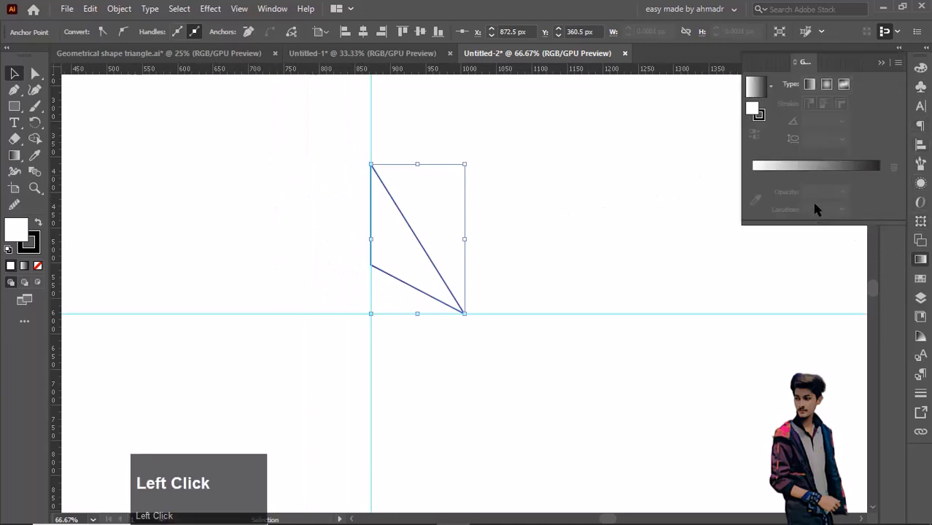
{"action": "left_click", "coordinate": [820, 167]}
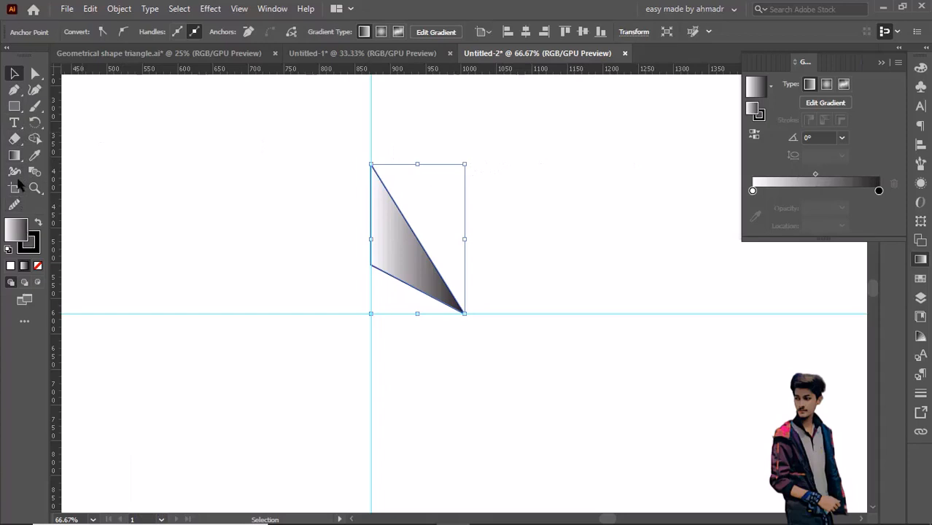
Step: Redirect the facet's gradient to about 32°, running from white at its inner corner to dark beyond the slanted outer edge
{"action": "left_click", "coordinate": [14, 155]}
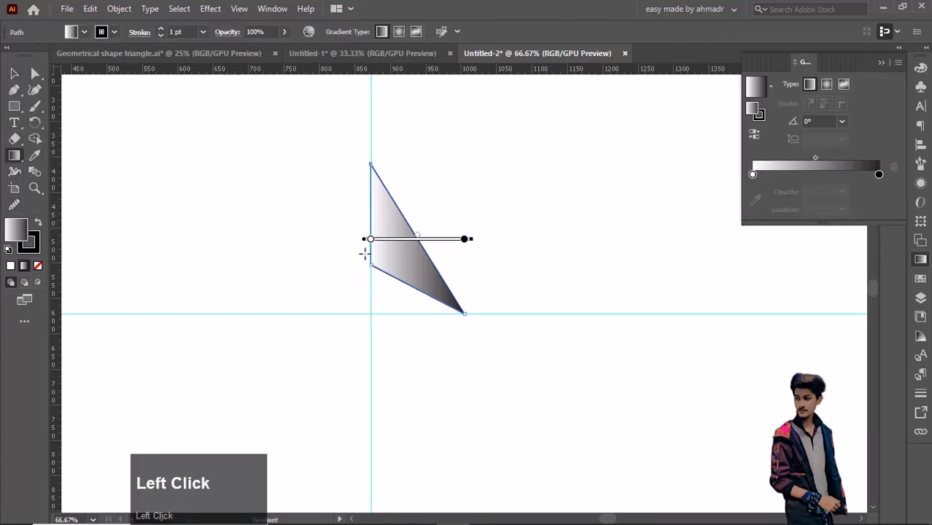
{"action": "mouse_move", "coordinate": [372, 266]}
{"action": "left_mouse_down"}
{"action": "mouse_move", "coordinate": [403, 248]}
{"action": "mouse_move", "coordinate": [387, 235]}
{"action": "mouse_move", "coordinate": [447, 179]}
{"action": "mouse_move", "coordinate": [464, 201]}
{"action": "left_mouse_up"}
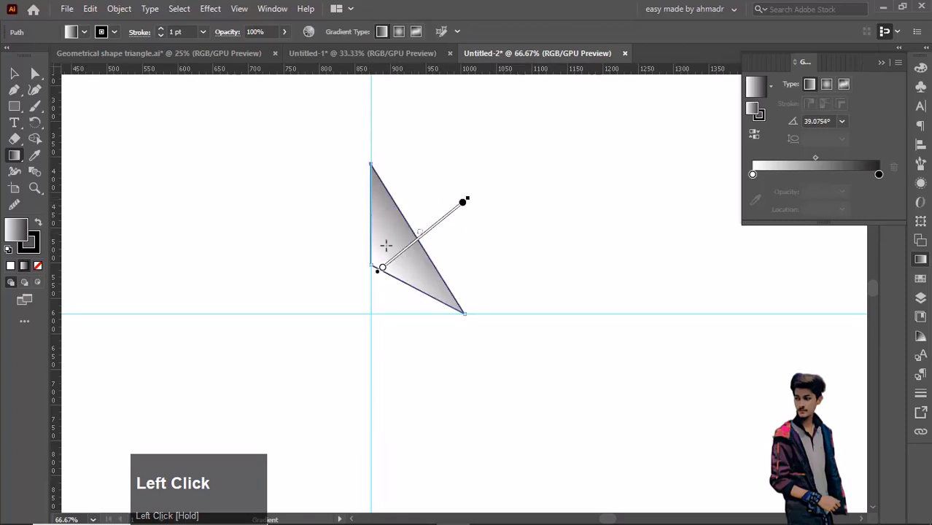
{"action": "mouse_move", "coordinate": [365, 266]}
{"action": "left_mouse_down"}
{"action": "mouse_move", "coordinate": [426, 210]}
{"action": "mouse_move", "coordinate": [447, 219]}
{"action": "left_mouse_up"}
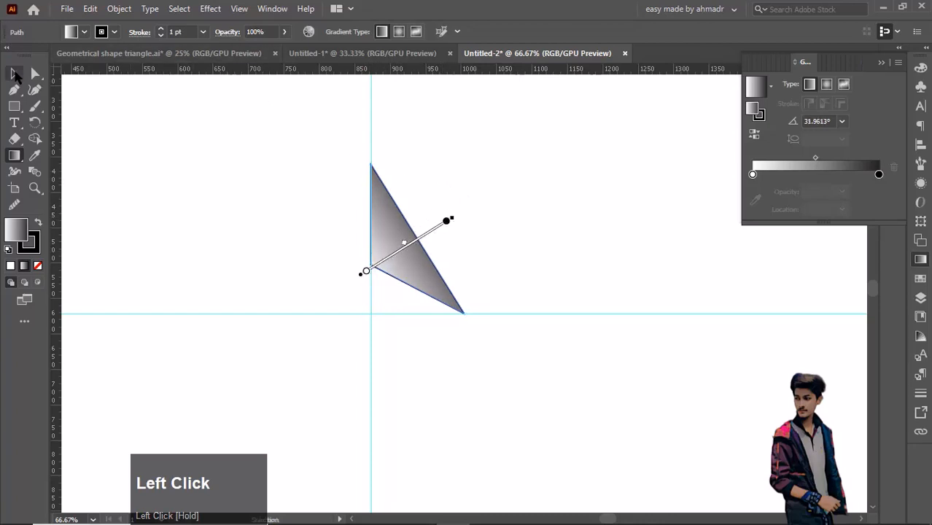
{"action": "left_click", "coordinate": [15, 73]}
{"action": "left_click", "coordinate": [152, 108]}
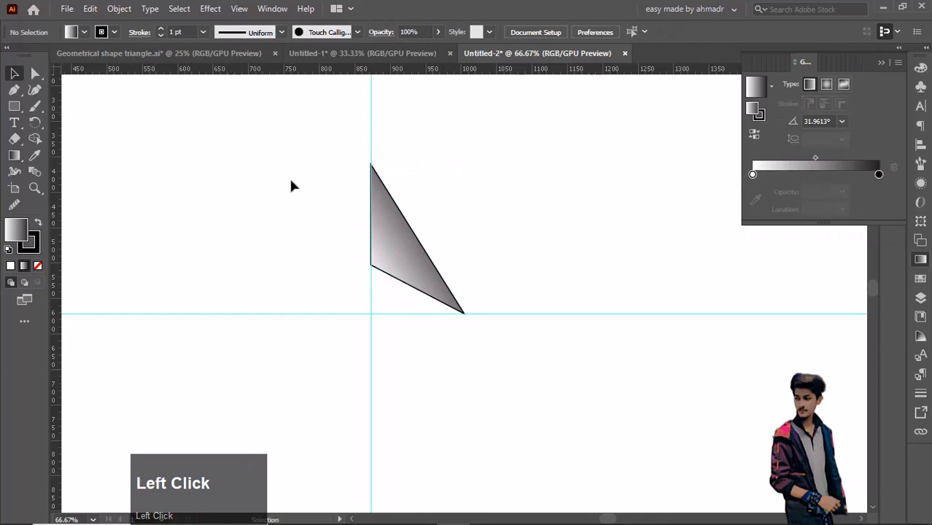
Step: Create a copy of the facet reflected on the vertical axis and place it against the original's straight edge at the vertical guide
{"action": "left_click", "coordinate": [406, 242]}
{"action": "right_click", "coordinate": [403, 241]}
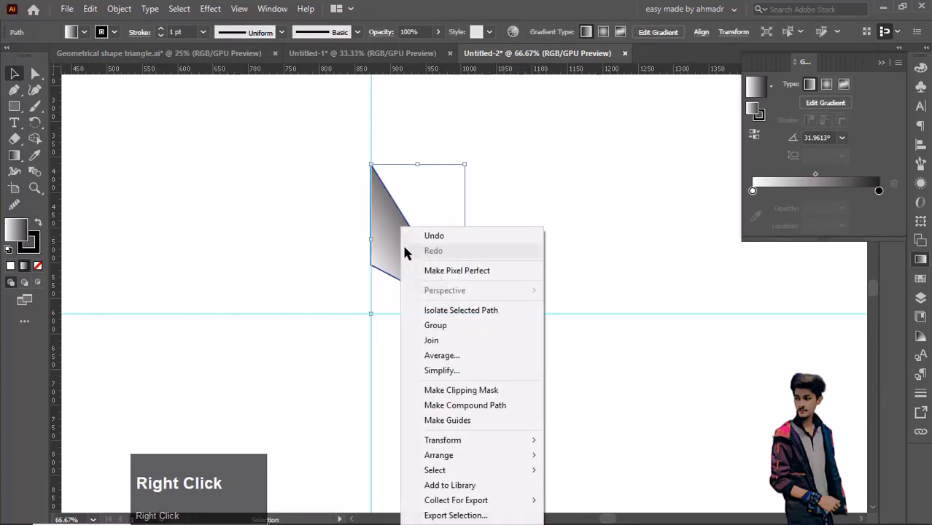
{"action": "left_click", "coordinate": [449, 440]}
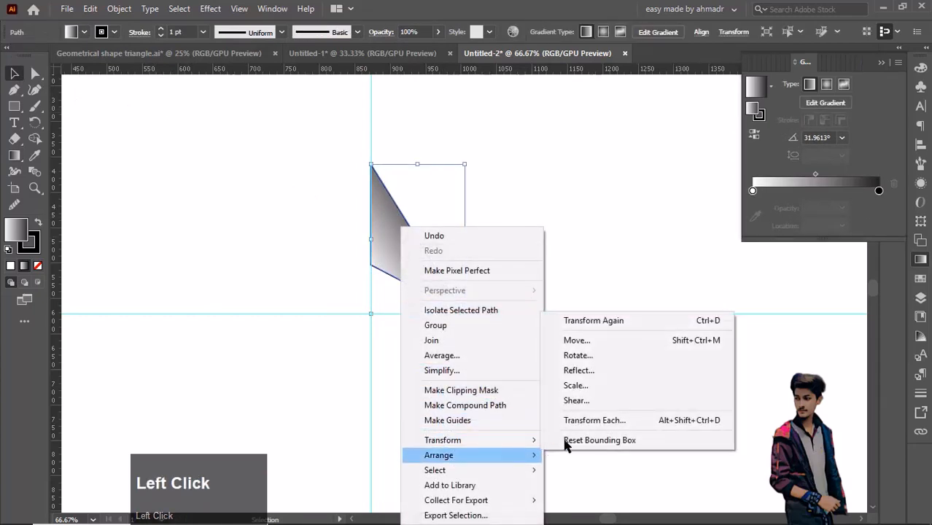
{"action": "left_click", "coordinate": [581, 370]}
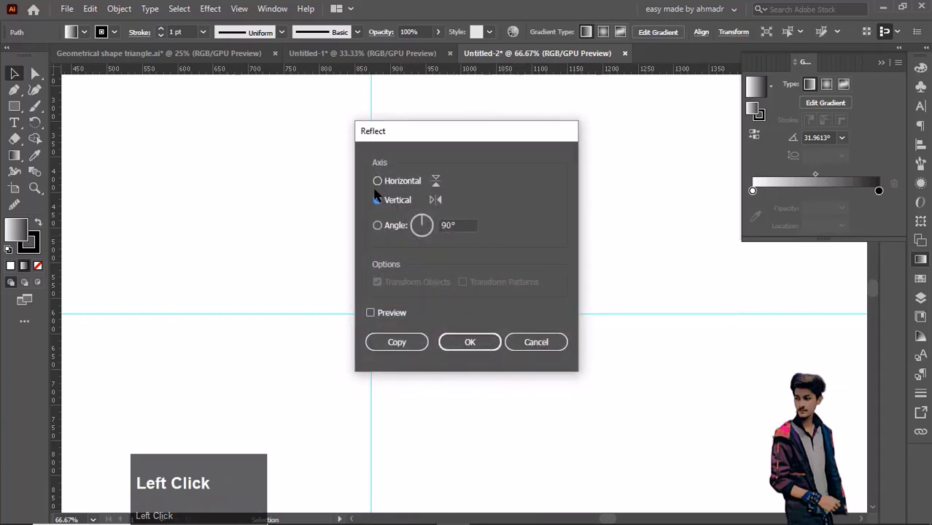
{"action": "left_click", "coordinate": [382, 317]}
{"action": "left_click_drag", "start_coordinate": [457, 143], "coordinate": [614, 153]}
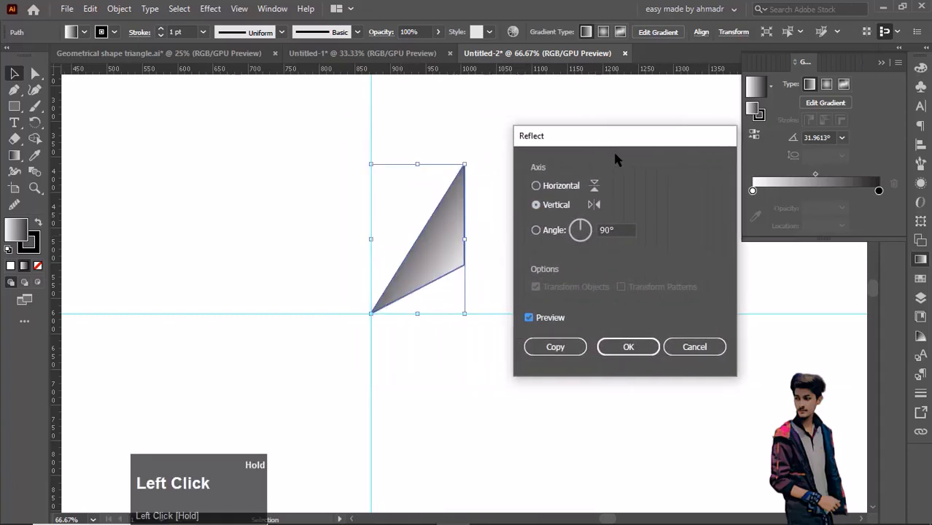
{"action": "left_click", "coordinate": [558, 347]}
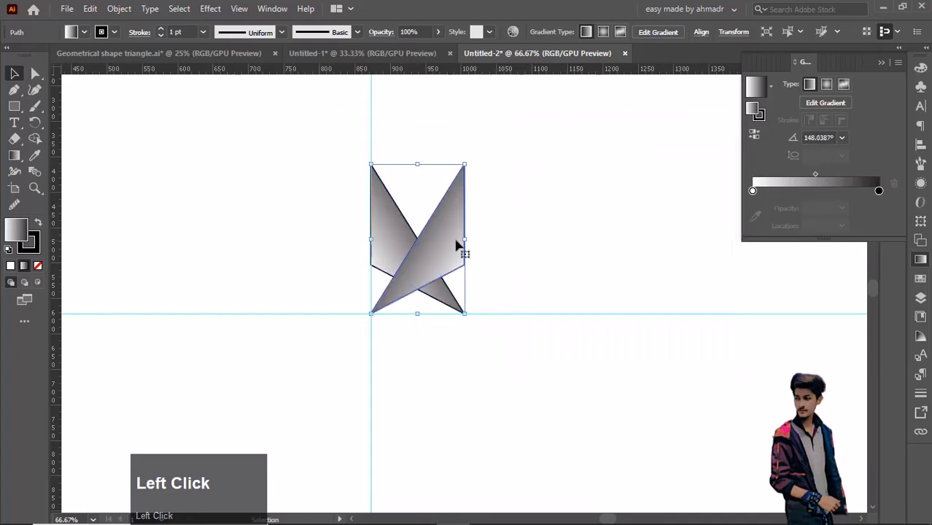
{"action": "left_click_drag", "start_coordinate": [449, 243], "coordinate": [354, 240]}
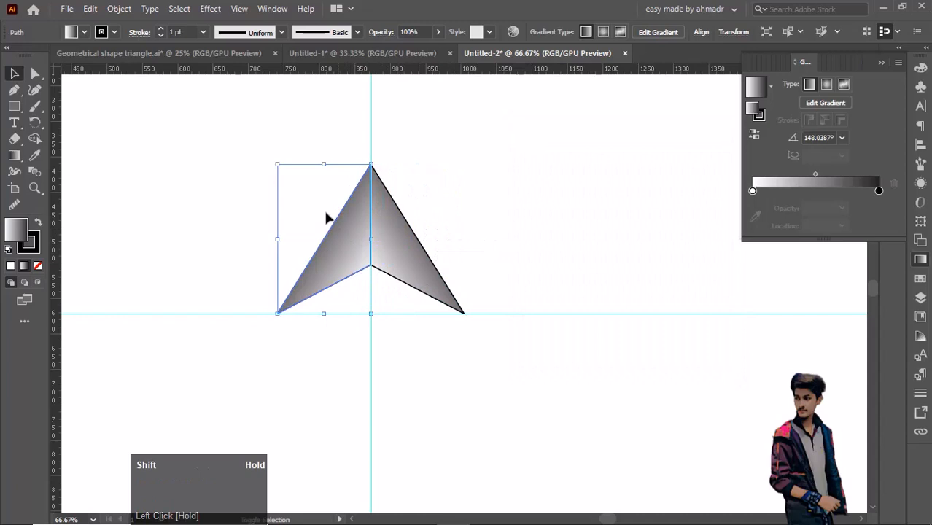
{"action": "left_click", "coordinate": [225, 173]}
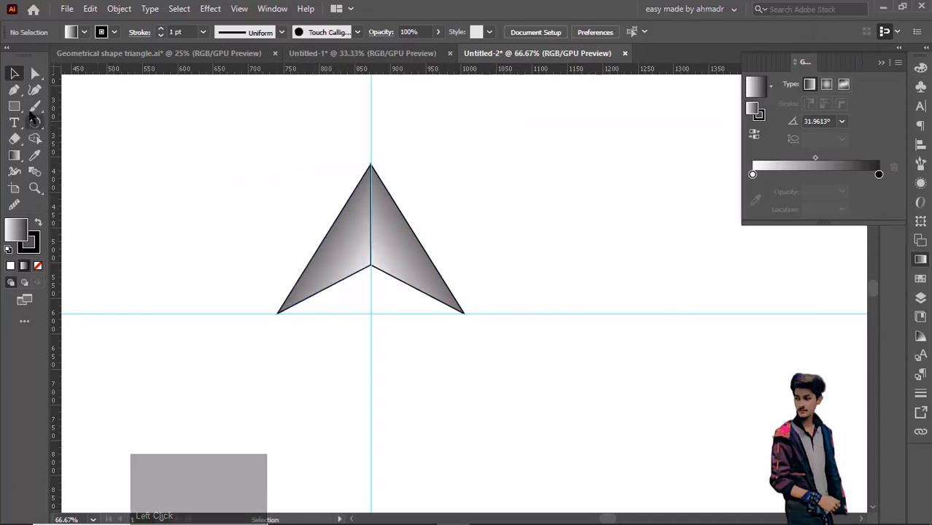
Step: Draw a closed bottom facet with the Pen tool, joining the two lower outer corners and the shared inner corner
{"action": "left_click", "coordinate": [13, 89]}
{"action": "scroll", "coordinate": [278, 312], "scroll_direction": "up", "scroll_amount": 1, "text": "alt"}
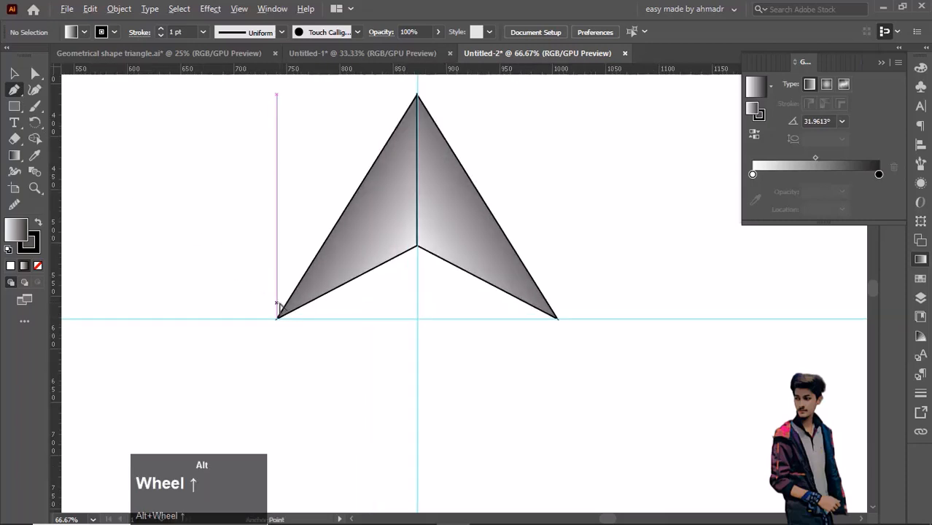
{"action": "left_click", "coordinate": [277, 319]}
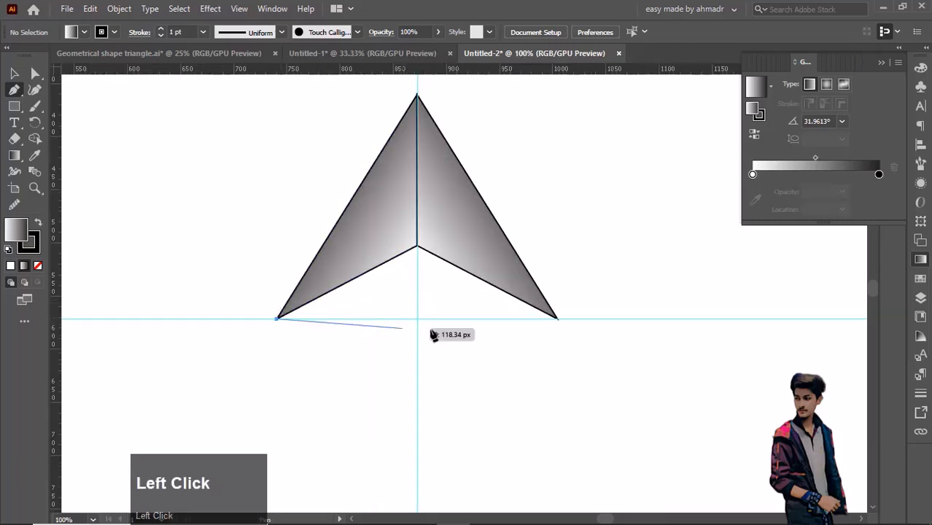
{"action": "left_click", "coordinate": [557, 319]}
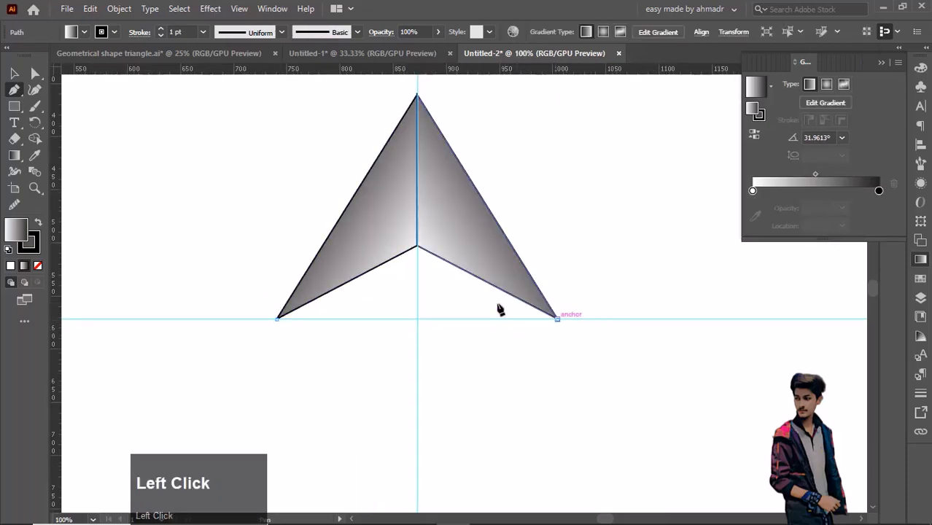
{"action": "left_click", "coordinate": [418, 248]}
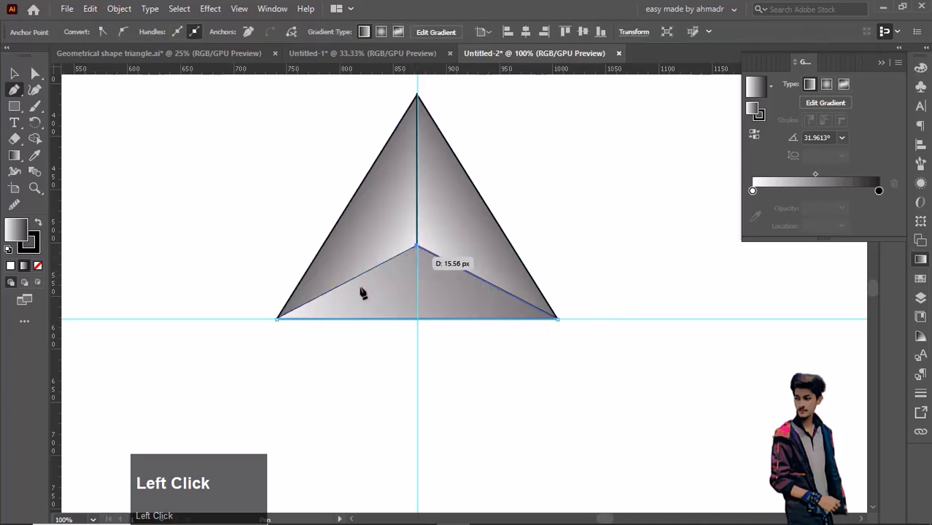
{"action": "left_click", "coordinate": [279, 320]}
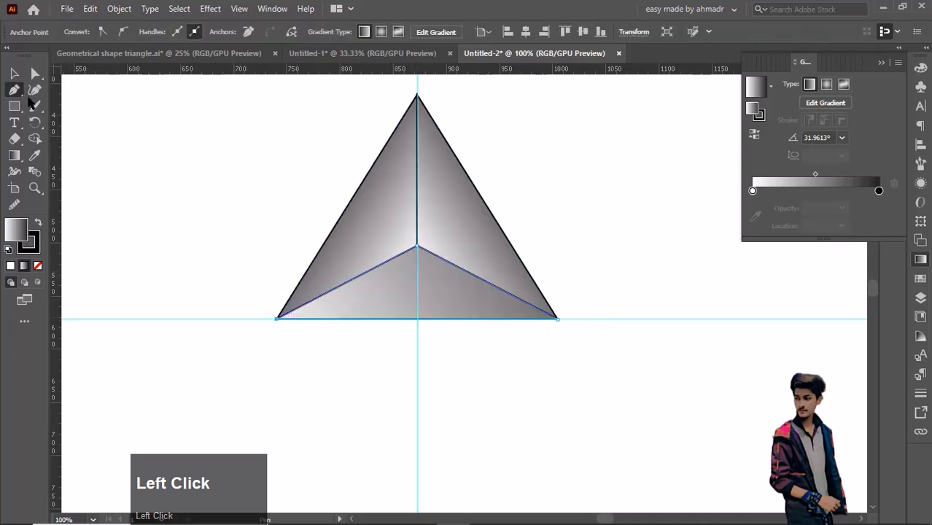
{"action": "left_click", "coordinate": [14, 74]}
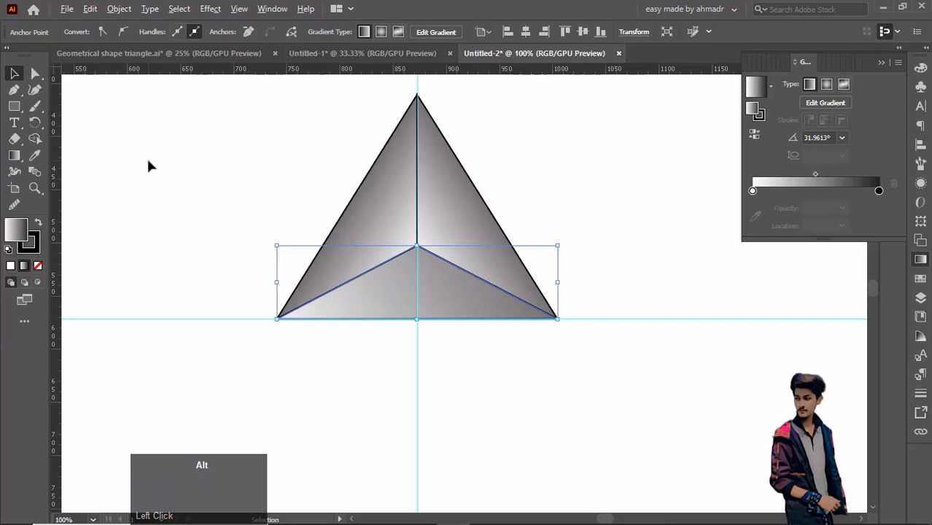
Step: Redirect the bottom facet's gradient to about -90°, running from white at the inner corner down past the base, and deselect it
{"action": "left_click", "coordinate": [18, 155]}
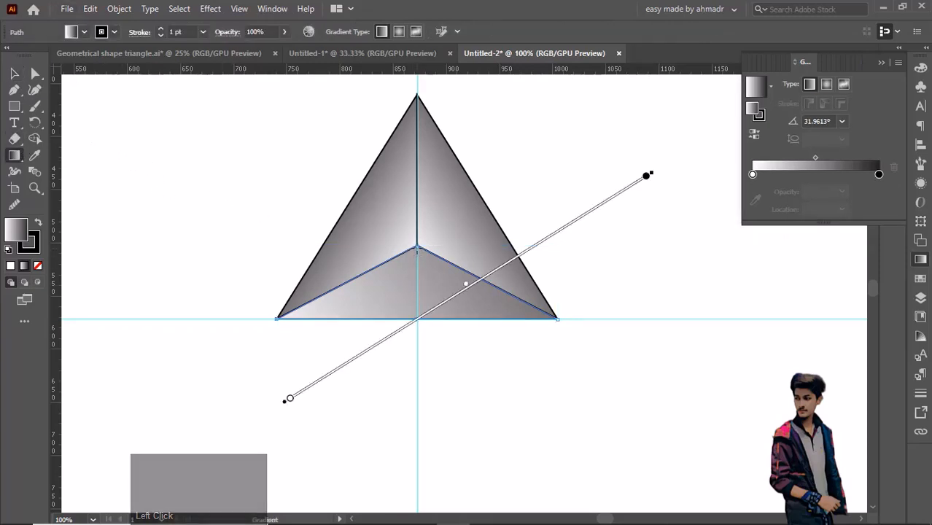
{"action": "left_click_drag", "start_coordinate": [417, 248], "coordinate": [416, 347]}
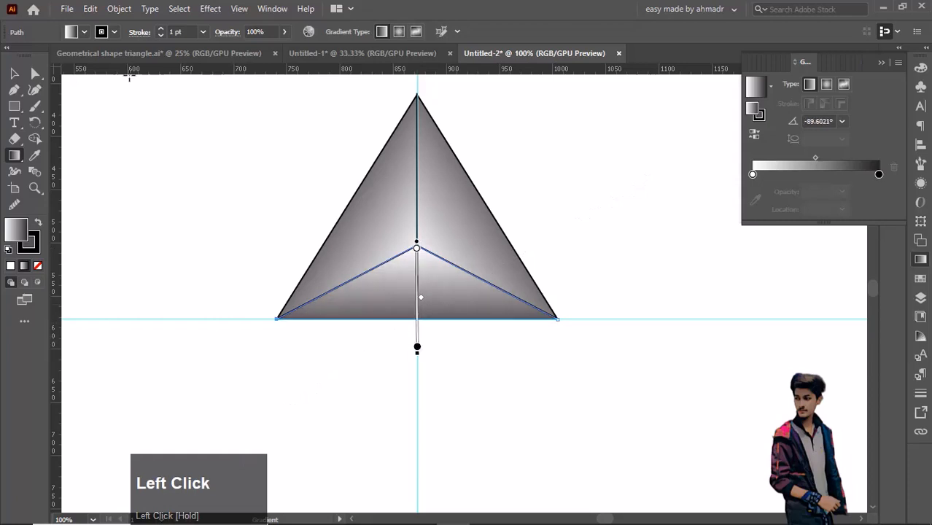
{"action": "left_click", "coordinate": [14, 74]}
{"action": "left_click", "coordinate": [160, 152]}
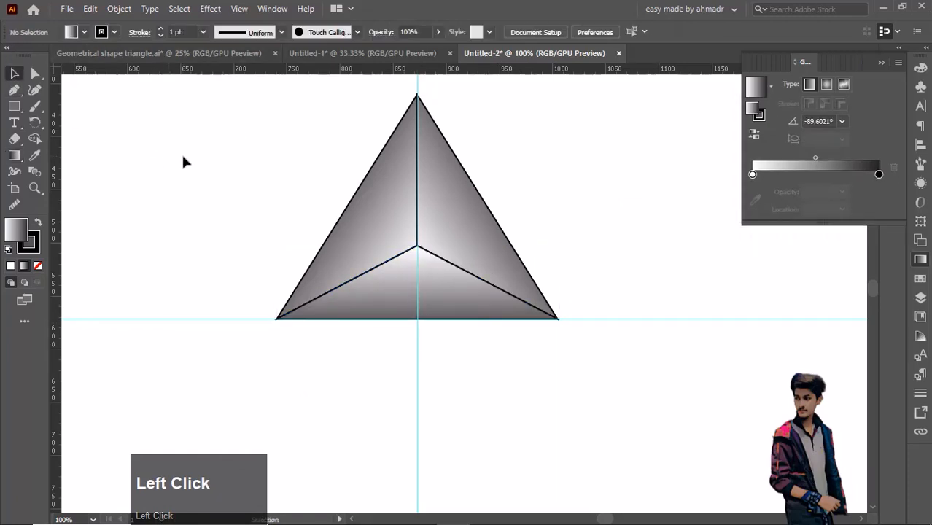
Step: Remove the stroke from all three triangle facets and deselect them
{"action": "scroll", "coordinate": [89, 101], "scroll_direction": "down", "scroll_amount": 1, "text": "alt"}
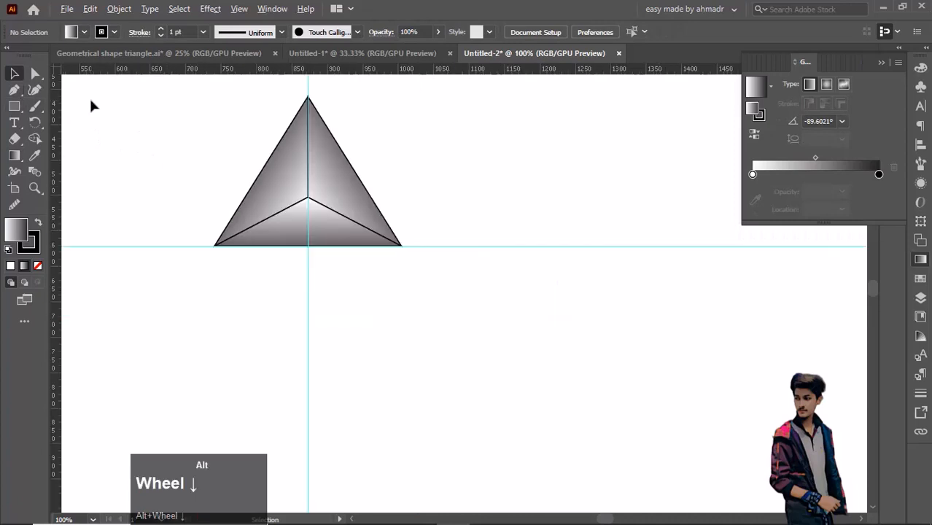
{"action": "left_click_drag", "start_coordinate": [146, 100], "coordinate": [424, 289]}
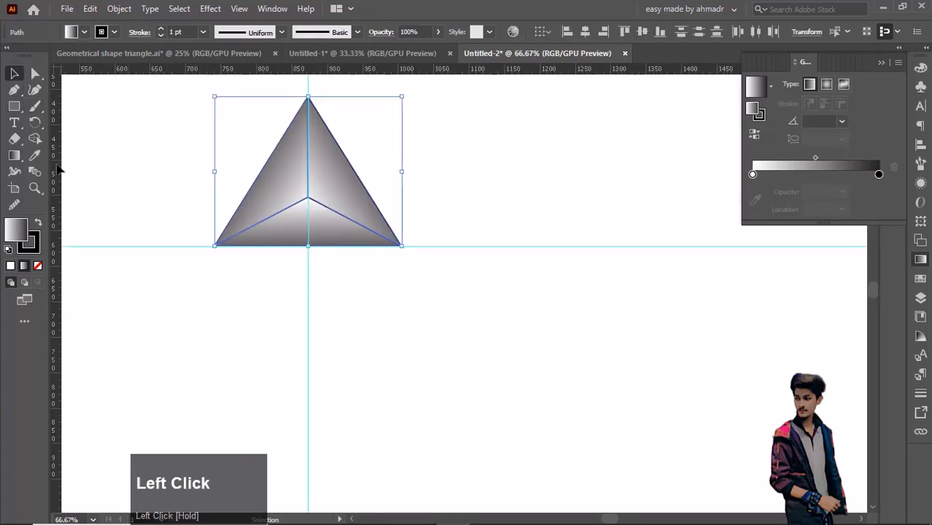
{"action": "left_click", "coordinate": [40, 238]}
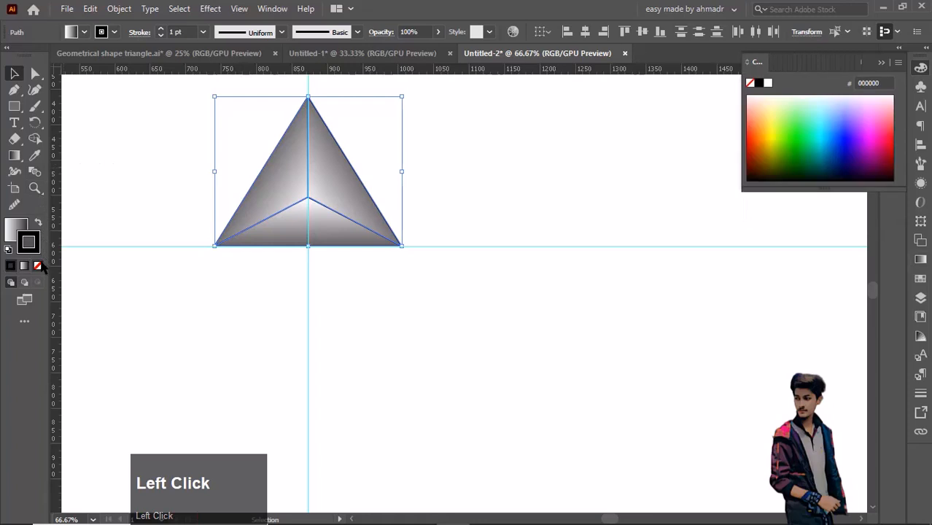
{"action": "left_click", "coordinate": [38, 265]}
{"action": "left_click", "coordinate": [122, 179]}
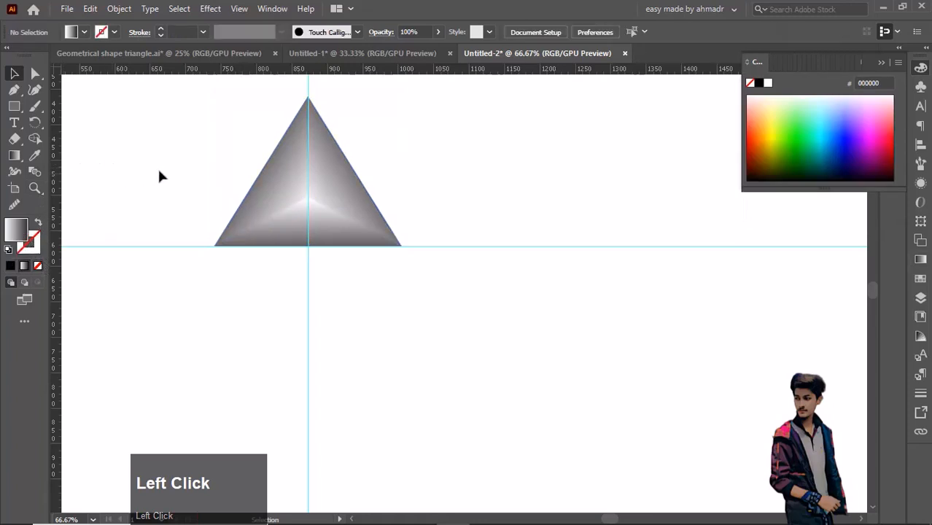
Step: Redirect the bottom facet's gradient straight down at -90°, from slightly above the inner corner to below the base
{"action": "left_click", "coordinate": [292, 235]}
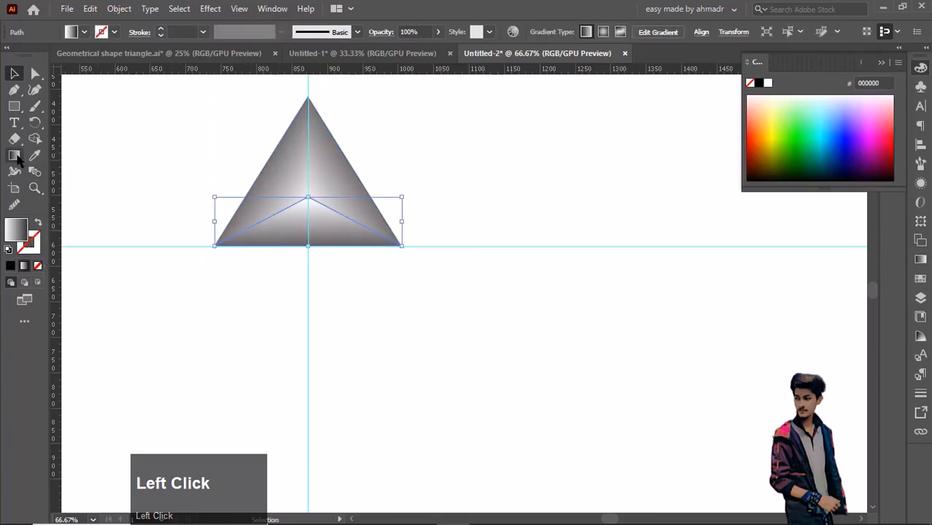
{"action": "left_click", "coordinate": [16, 156]}
{"action": "left_click_drag", "start_coordinate": [307, 183], "coordinate": [307, 277]}
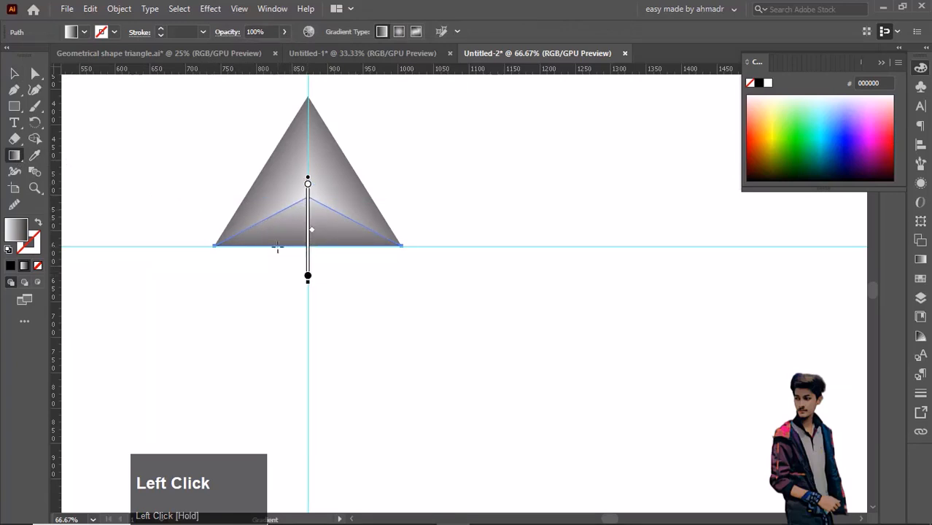
{"action": "key", "text": "v"}
{"action": "left_click", "coordinate": [262, 266]}
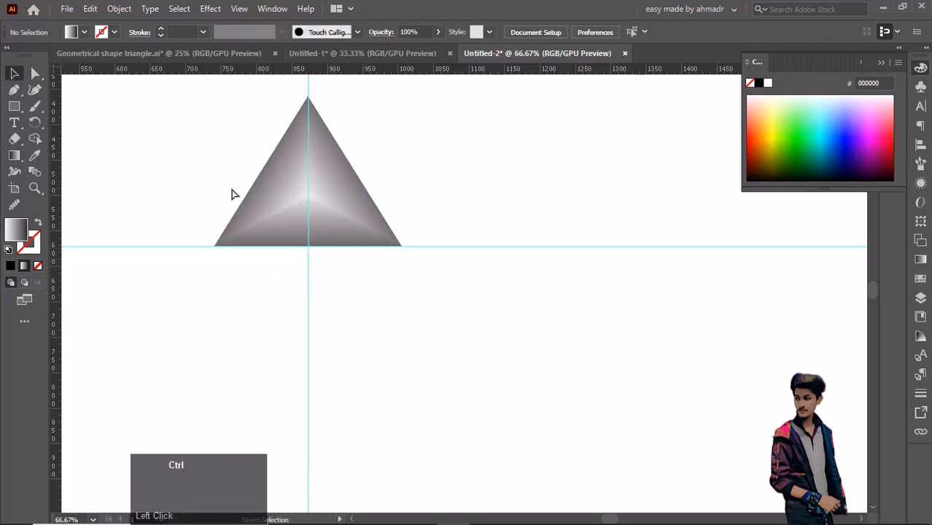
Step: Hide the rulers and the guides
{"action": "key", "text": "ctrl+r"}
{"action": "right_click", "coordinate": [261, 100]}
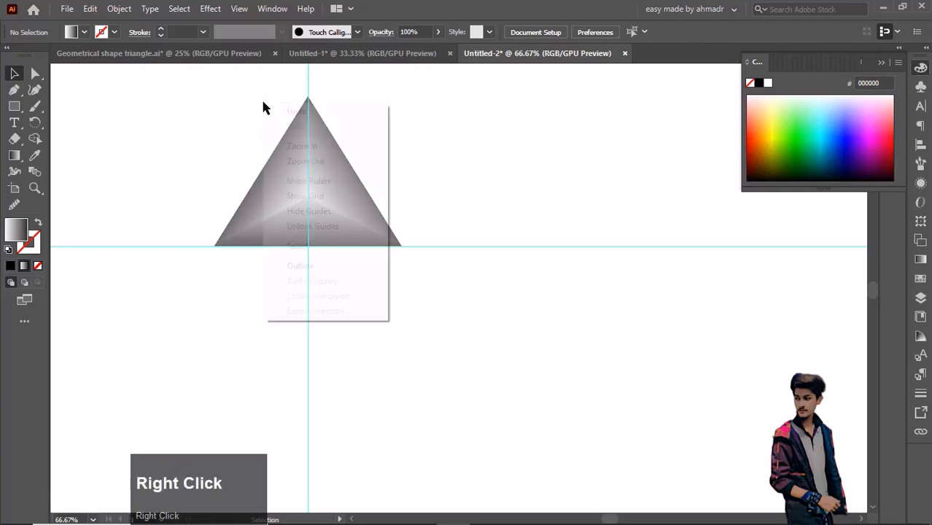
{"action": "left_click", "coordinate": [307, 213]}
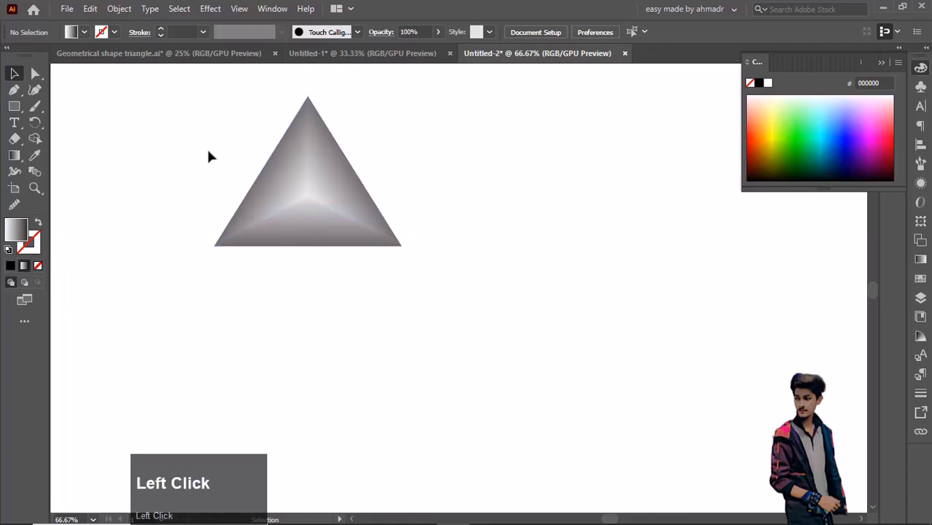
Step: Group the three facets of the triangle
{"action": "scroll", "coordinate": [224, 180], "scroll_direction": "down", "scroll_amount": 1}
{"action": "left_click_drag", "start_coordinate": [198, 173], "coordinate": [259, 219]}
{"action": "left_click_drag", "start_coordinate": [229, 151], "coordinate": [411, 300]}
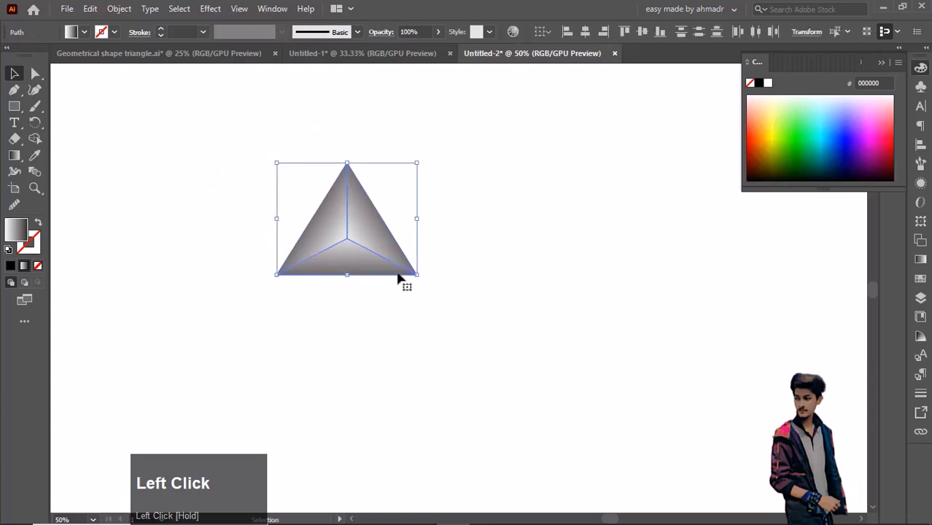
{"action": "right_click", "coordinate": [394, 275]}
{"action": "left_click", "coordinate": [410, 326]}
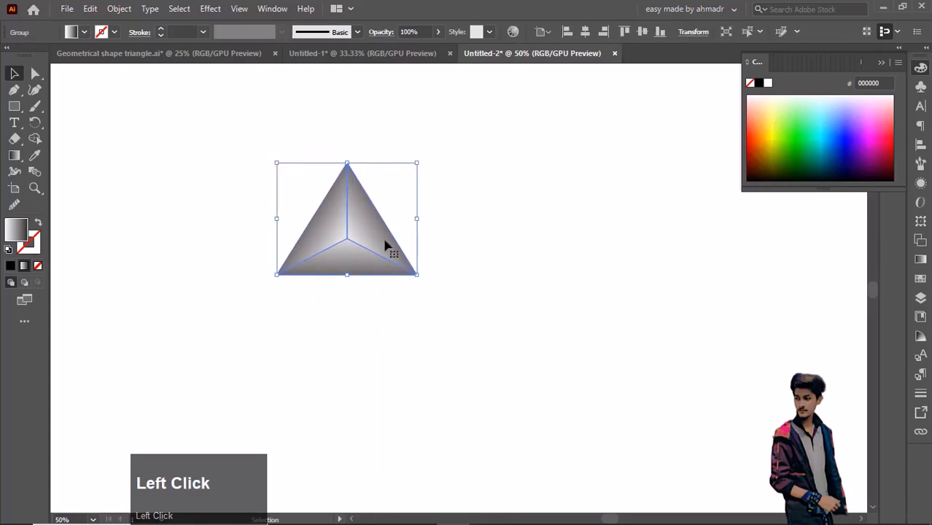
{"action": "left_click_drag", "start_coordinate": [385, 243], "coordinate": [246, 241]}
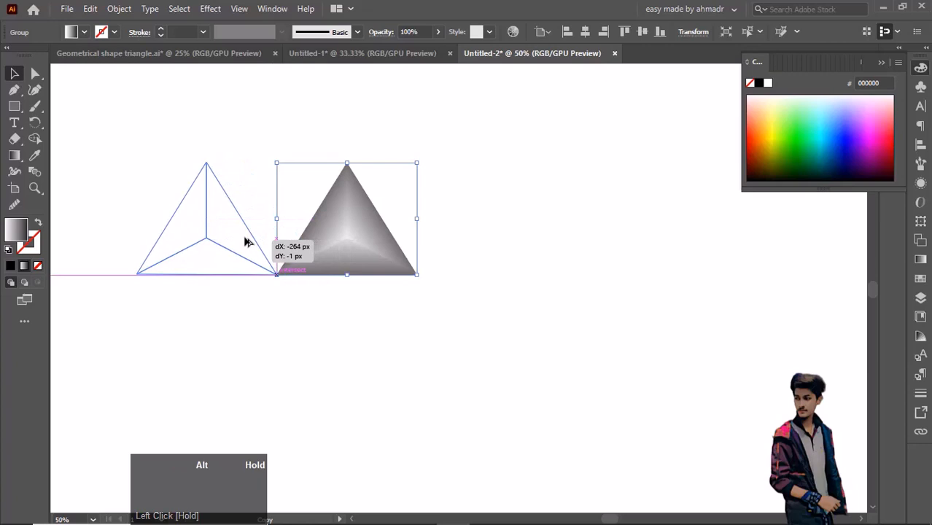
{"action": "left_click_drag", "start_coordinate": [243, 237], "coordinate": [244, 237]}
{"action": "key", "text": "Delete"}
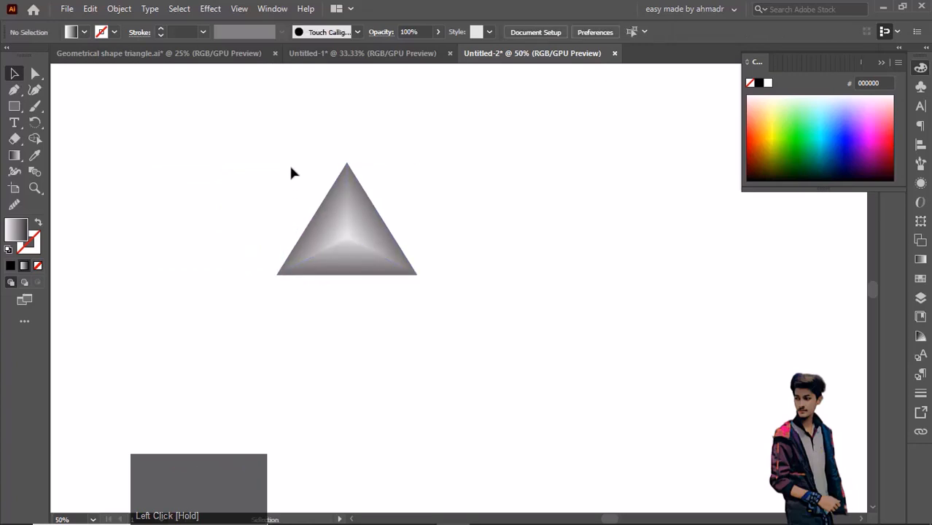
Step: Recolour the triangle group's gradient by changing its black end stop to the magenta swatch, and deselect the group
{"action": "left_click", "coordinate": [285, 146]}
{"action": "left_click_drag", "start_coordinate": [284, 151], "coordinate": [412, 299]}
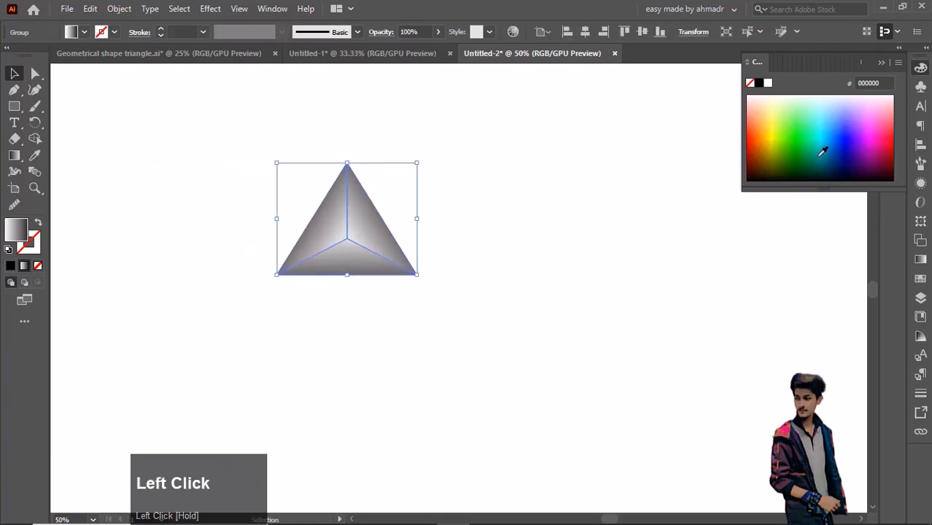
{"action": "left_click", "coordinate": [920, 258]}
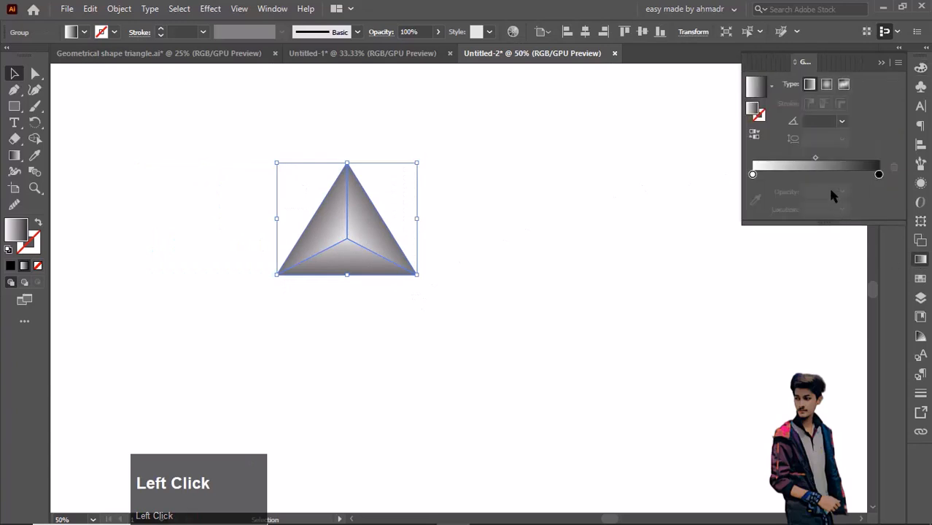
{"action": "left_click", "coordinate": [880, 175]}
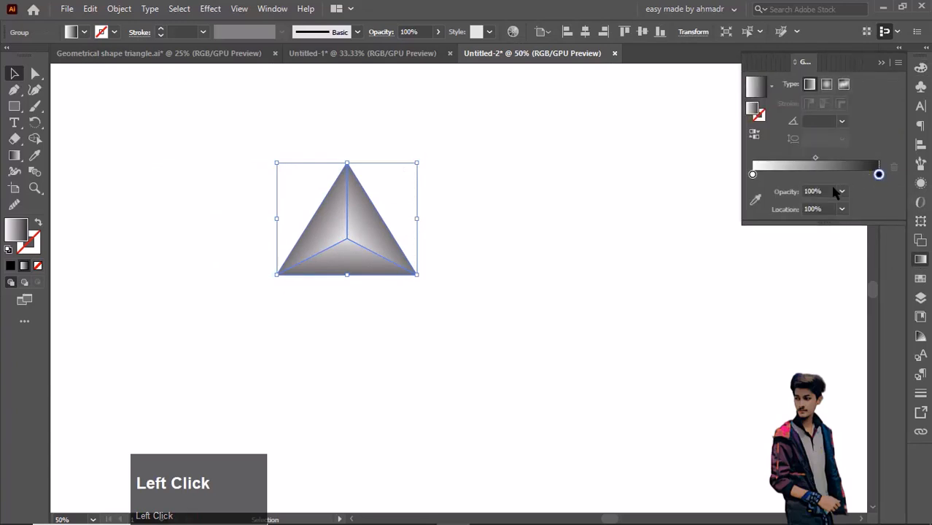
{"action": "double_click", "coordinate": [879, 175]}
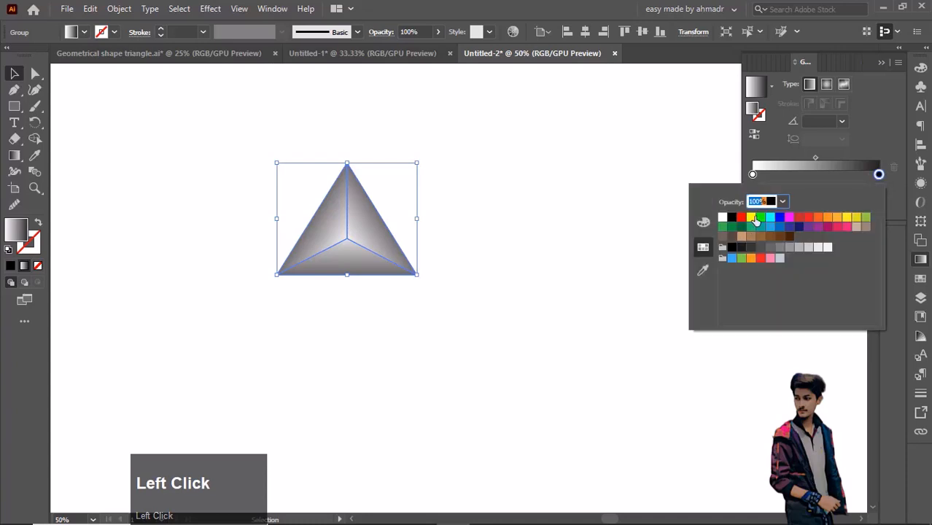
{"action": "left_click", "coordinate": [789, 219]}
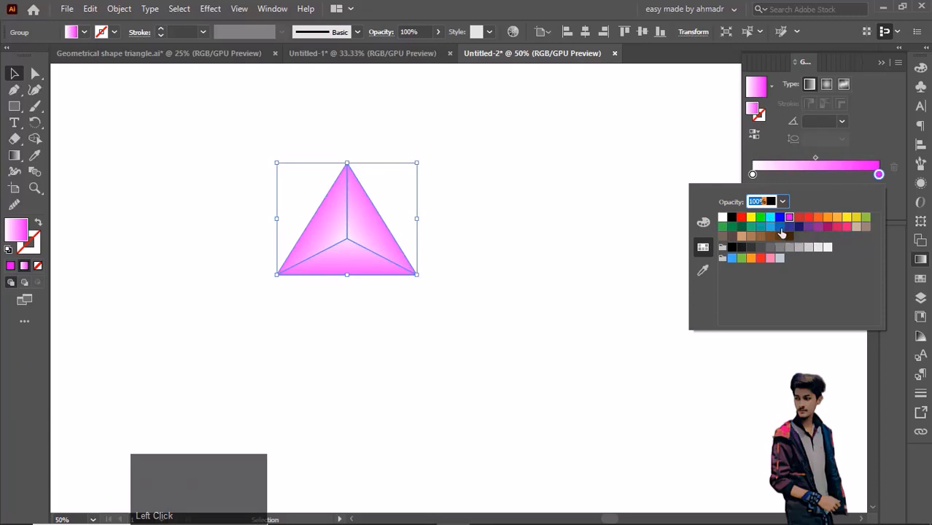
{"action": "left_click", "coordinate": [817, 218]}
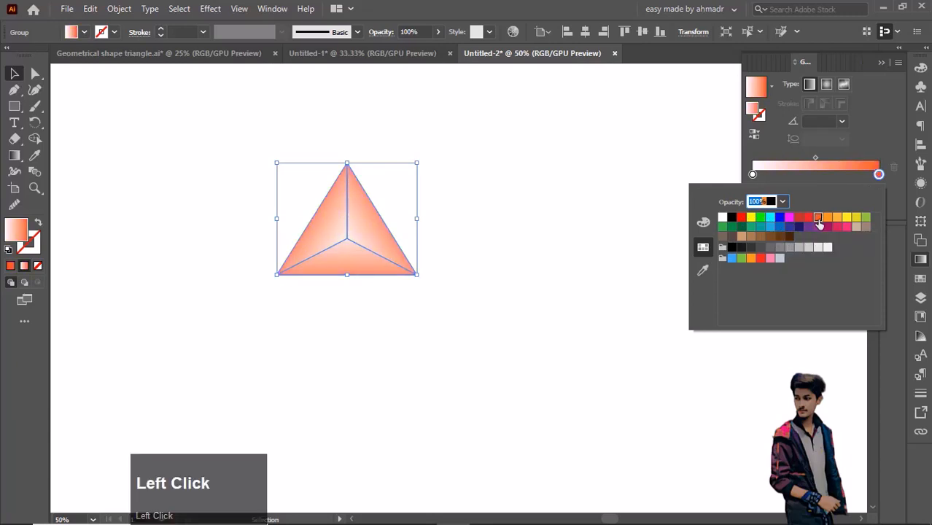
{"action": "left_click", "coordinate": [769, 259]}
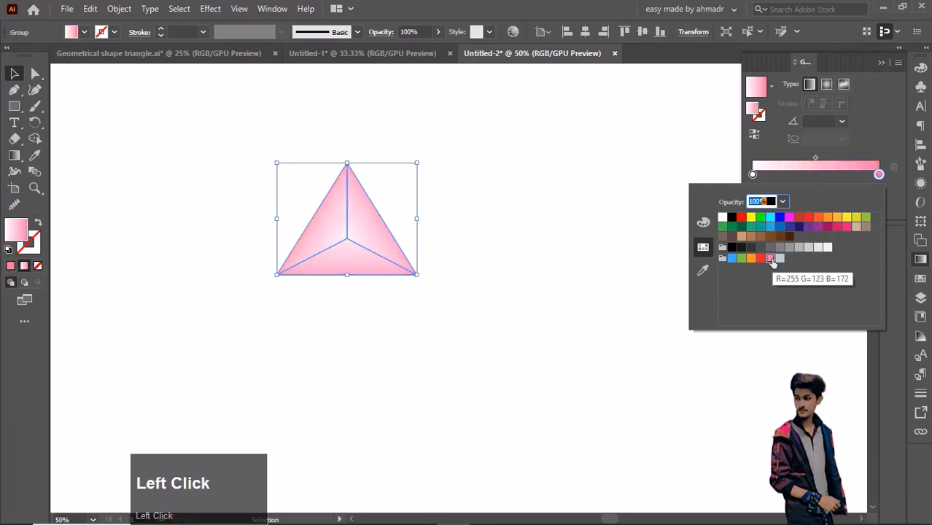
{"action": "left_click", "coordinate": [788, 217]}
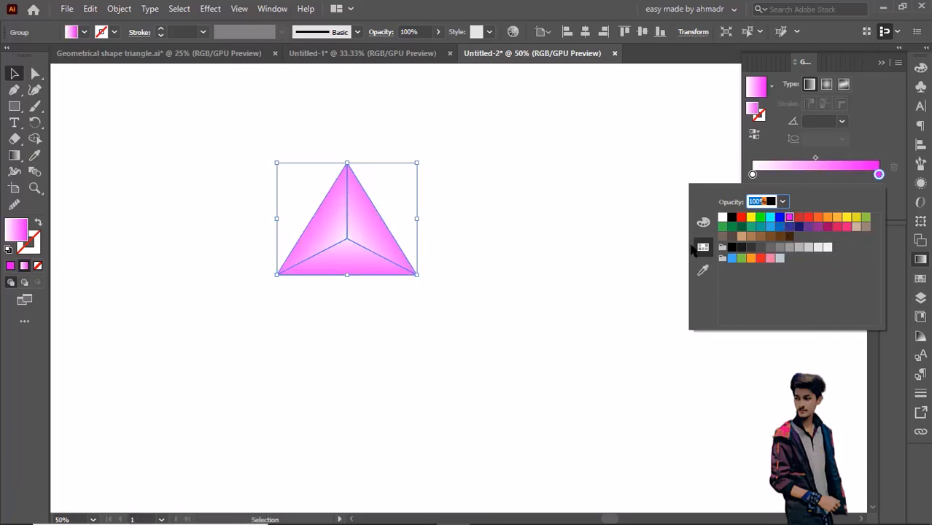
{"action": "left_click", "coordinate": [119, 108]}
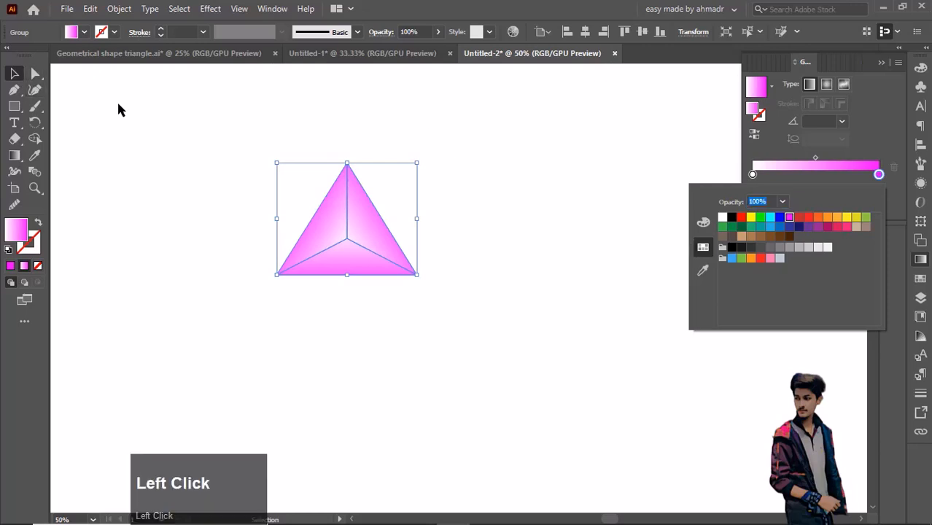
{"action": "left_click", "coordinate": [261, 140]}
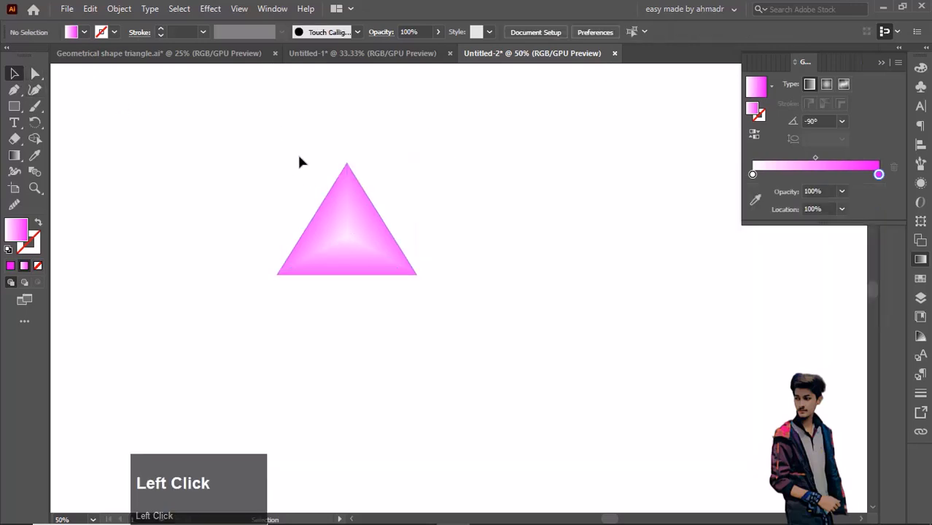
Step: Create a copy of the triangle, rotate it upside down, and fit it against the original's left slanted edge
{"action": "left_click_drag", "start_coordinate": [281, 131], "coordinate": [388, 289]}
{"action": "left_click_drag", "start_coordinate": [364, 226], "coordinate": [225, 223]}
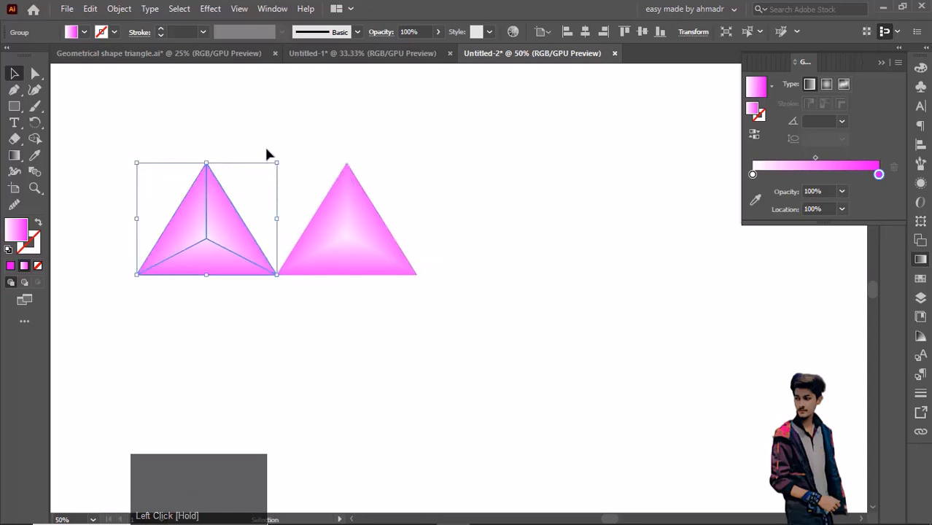
{"action": "left_click_drag", "start_coordinate": [278, 157], "coordinate": [158, 283]}
{"action": "left_click_drag", "start_coordinate": [221, 206], "coordinate": [292, 209]}
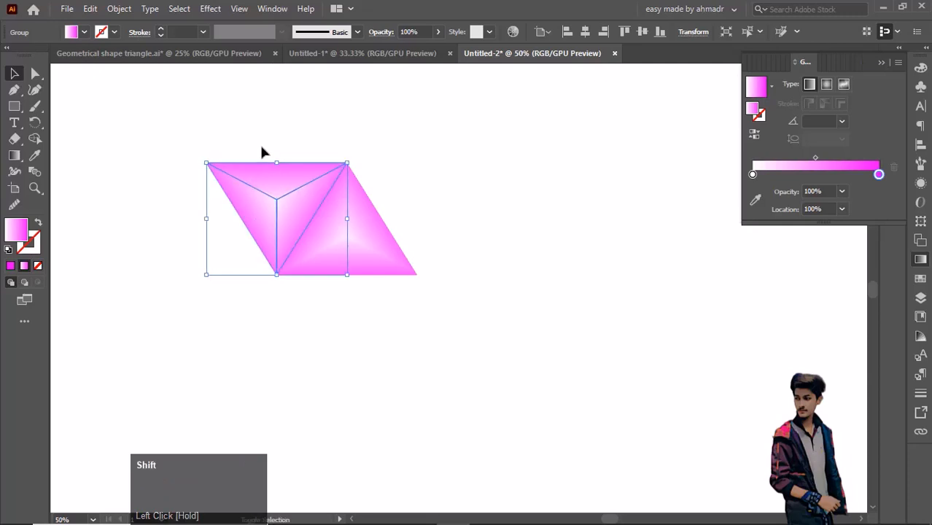
{"action": "left_click", "coordinate": [267, 151]}
Step: Move the triangle pair so its upright apex meets the artboard's top right corner, and place a copy directly to its left
{"action": "scroll", "coordinate": [321, 184], "scroll_direction": "down", "scroll_amount": 2}
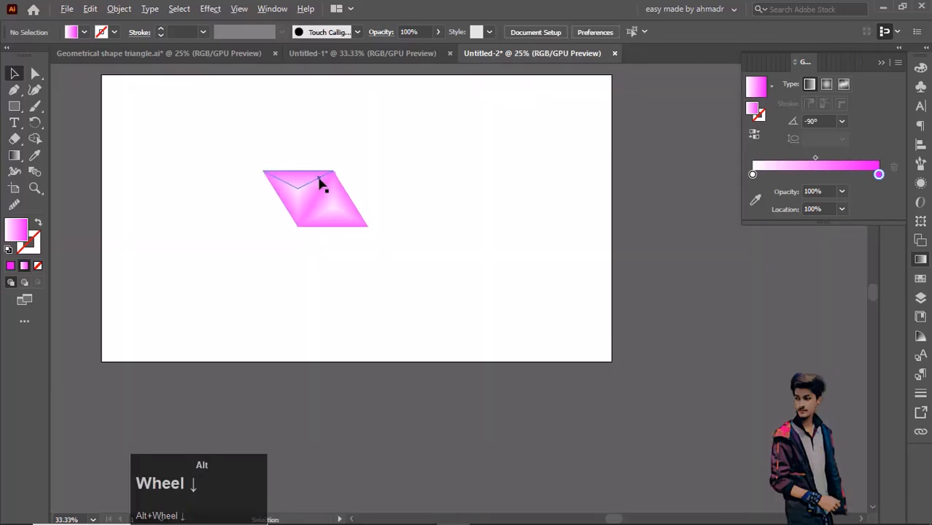
{"action": "left_click_drag", "start_coordinate": [302, 153], "coordinate": [311, 208]}
{"action": "left_click_drag", "start_coordinate": [255, 199], "coordinate": [397, 337]}
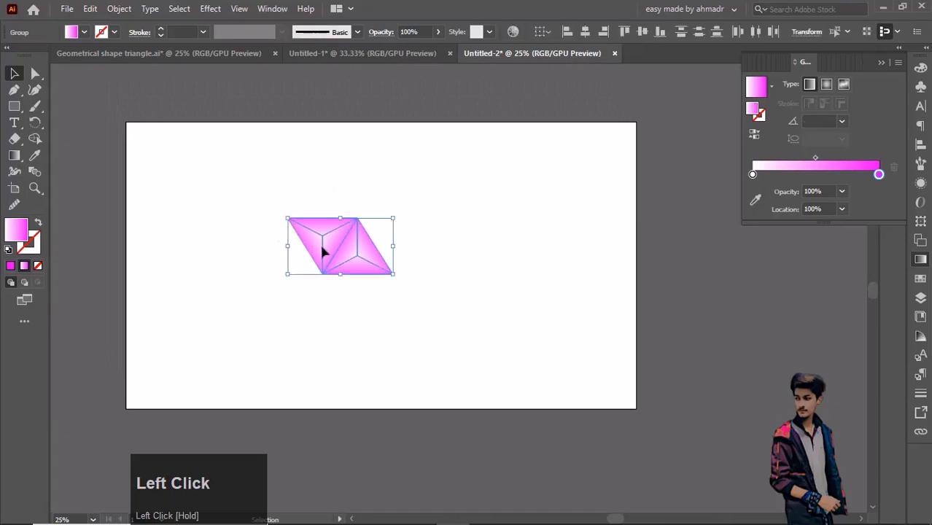
{"action": "left_click_drag", "start_coordinate": [350, 254], "coordinate": [556, 159]}
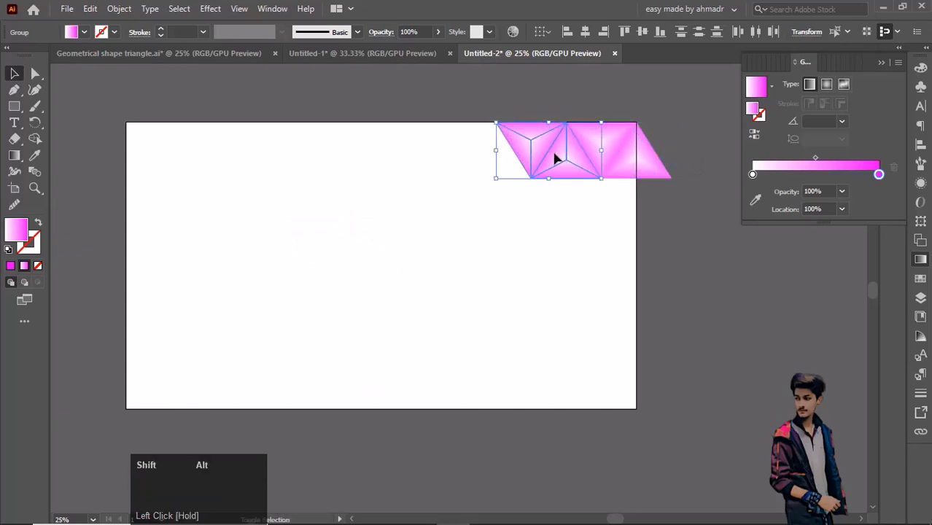
Step: Repeat the pair duplication six times to extend the row of triangles past the artboard's left edge
{"action": "key", "text": "ctrl"}
{"action": "key", "text": "ctrl+d"}
{"action": "key", "text": "ctrl+d"}
{"action": "key", "text": "ctrl+d"}
{"action": "key", "text": "ctrl+d"}
{"action": "key", "text": "ctrl+d"}
{"action": "key", "text": "ctrl+d"}
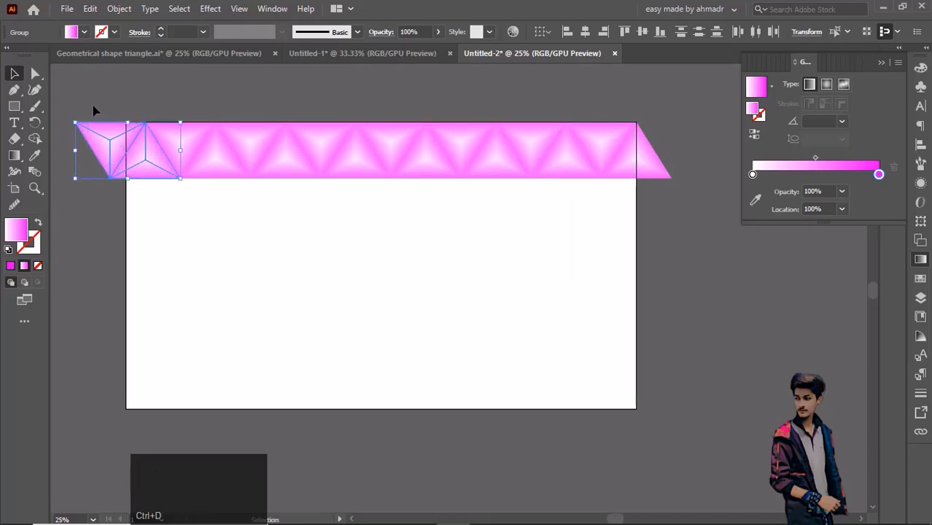
Step: Duplicate the triangle row directly below, offset half a triangle to the right, and fill its left end with a copied upright triangle
{"action": "left_click_drag", "start_coordinate": [85, 97], "coordinate": [667, 209]}
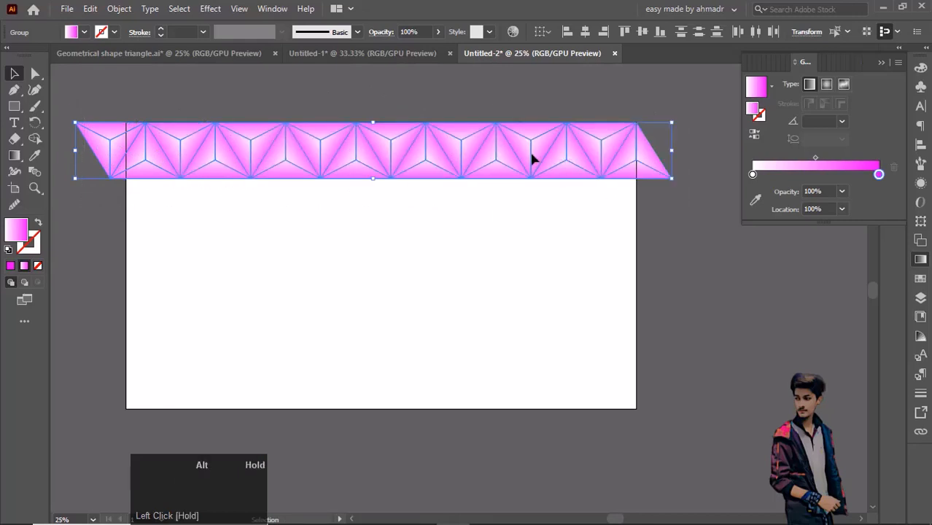
{"action": "left_click_drag", "start_coordinate": [532, 155], "coordinate": [545, 213]}
{"action": "left_click_drag", "start_coordinate": [551, 212], "coordinate": [562, 210]}
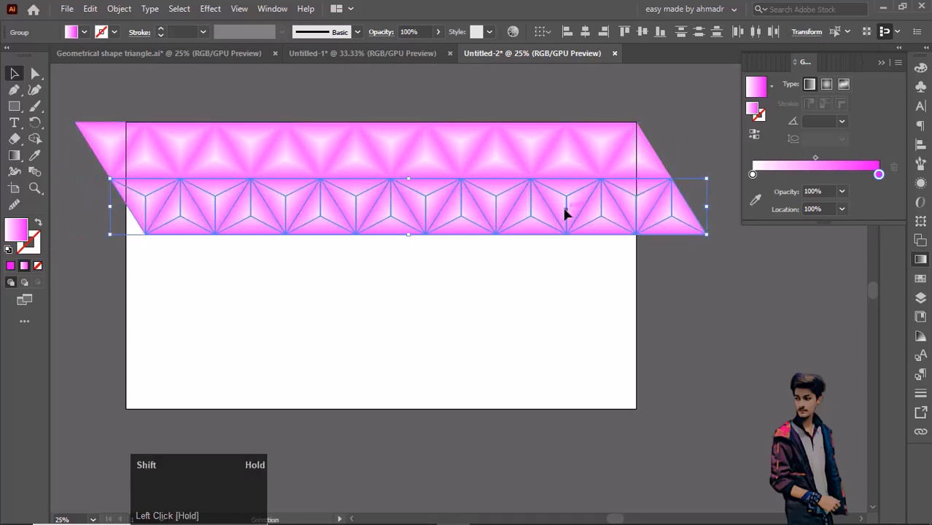
{"action": "left_click", "coordinate": [539, 268]}
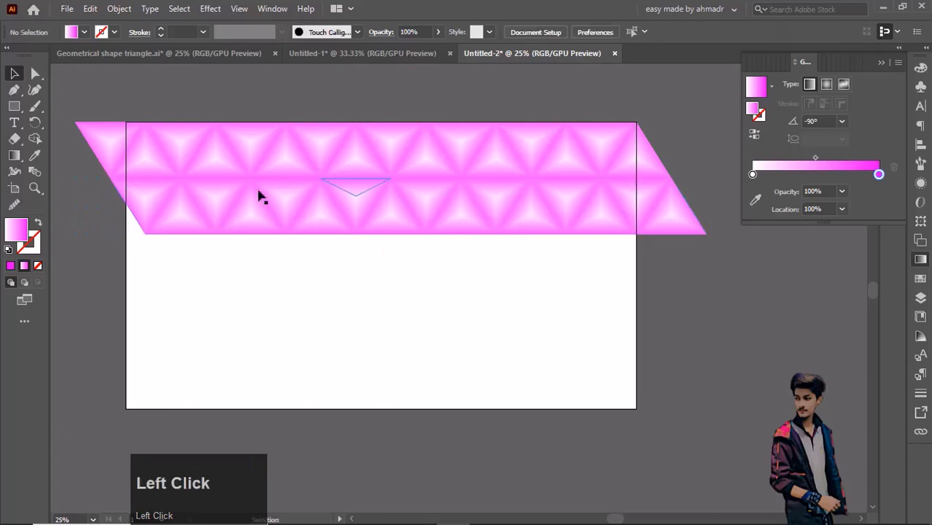
{"action": "left_click", "coordinate": [154, 205]}
{"action": "left_click_drag", "start_coordinate": [154, 205], "coordinate": [114, 216]}
Step: Duplicate both triangle rows and place the copy directly beneath them, aligned at the left ends
{"action": "left_click_drag", "start_coordinate": [97, 94], "coordinate": [659, 251]}
{"action": "left_click_drag", "start_coordinate": [510, 181], "coordinate": [498, 287]}
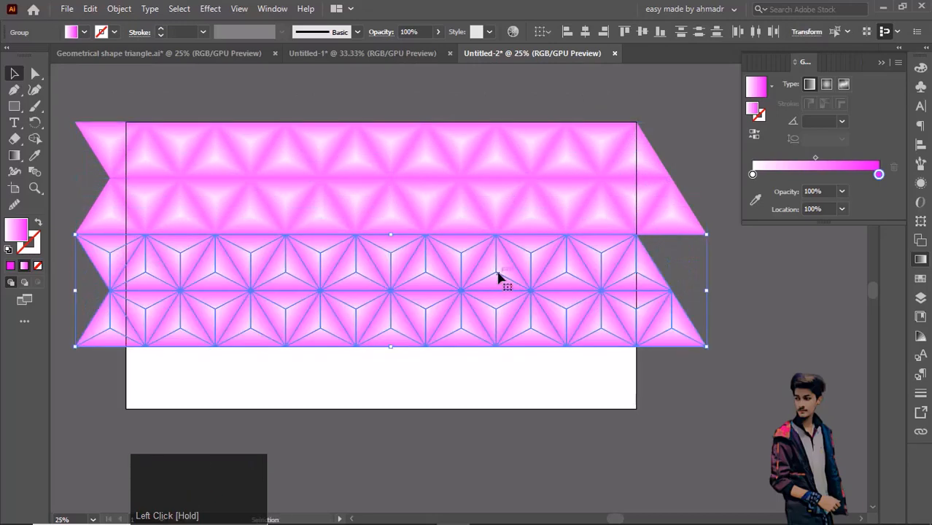
{"action": "left_click", "coordinate": [409, 104]}
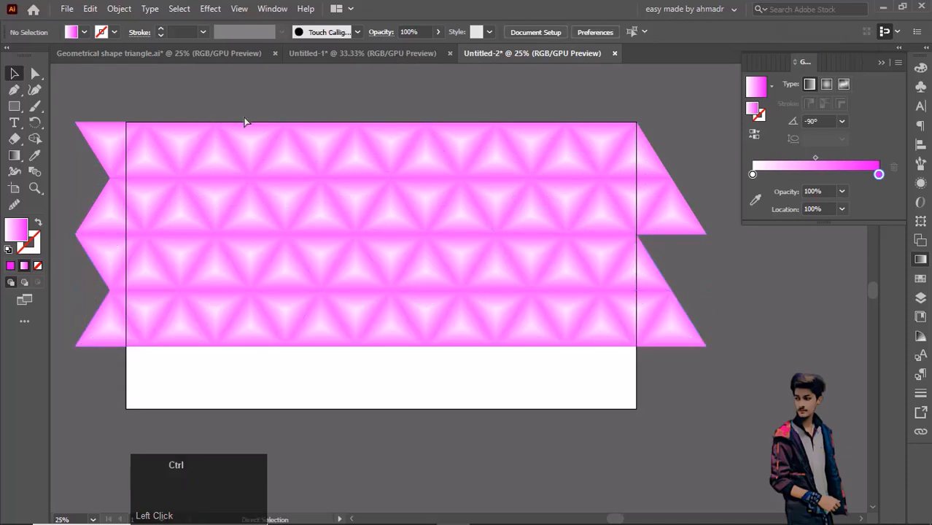
Step: Select the whole triangle pattern and scale it up proportionally until its four rows span the artboard's full height
{"action": "key", "text": "ctrl+a"}
{"action": "left_click", "coordinate": [706, 346]}
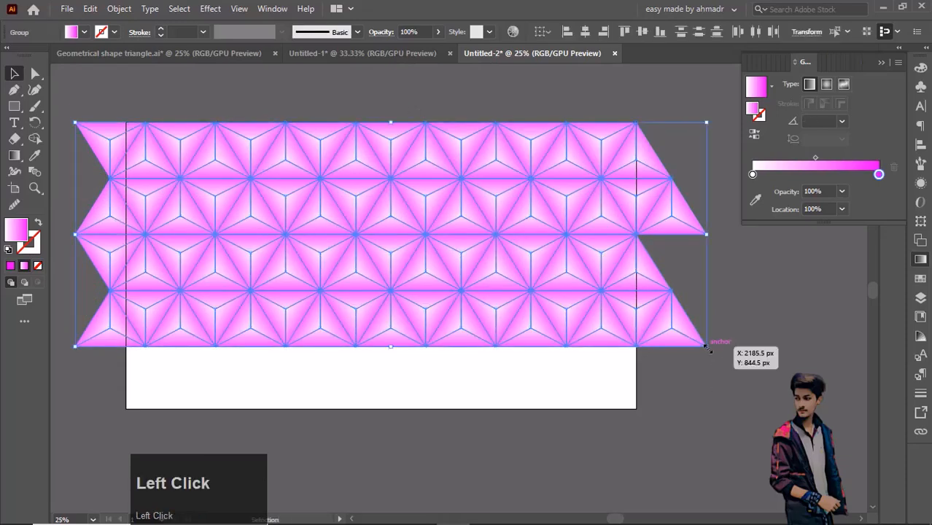
{"action": "left_click_drag", "start_coordinate": [705, 346], "coordinate": [581, 283]}
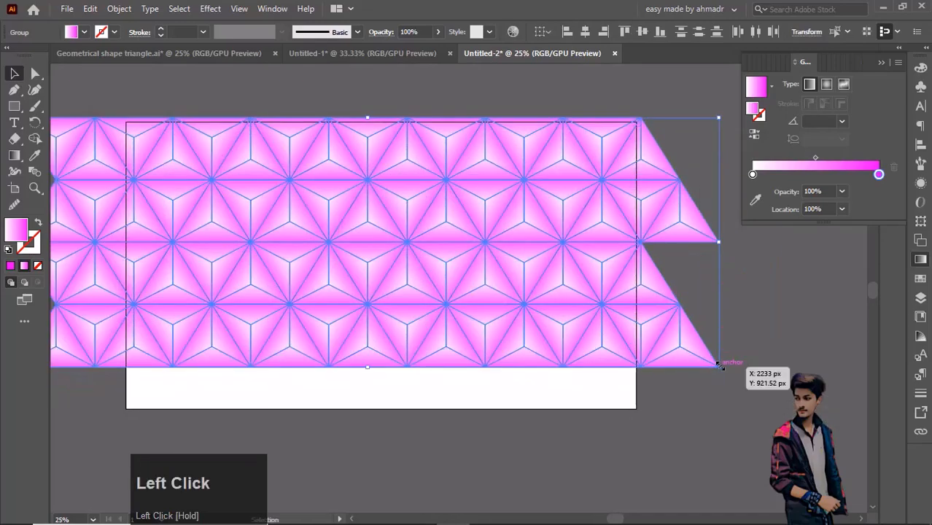
{"action": "left_click_drag", "start_coordinate": [719, 366], "coordinate": [831, 440]}
{"action": "left_click", "coordinate": [506, 106]}
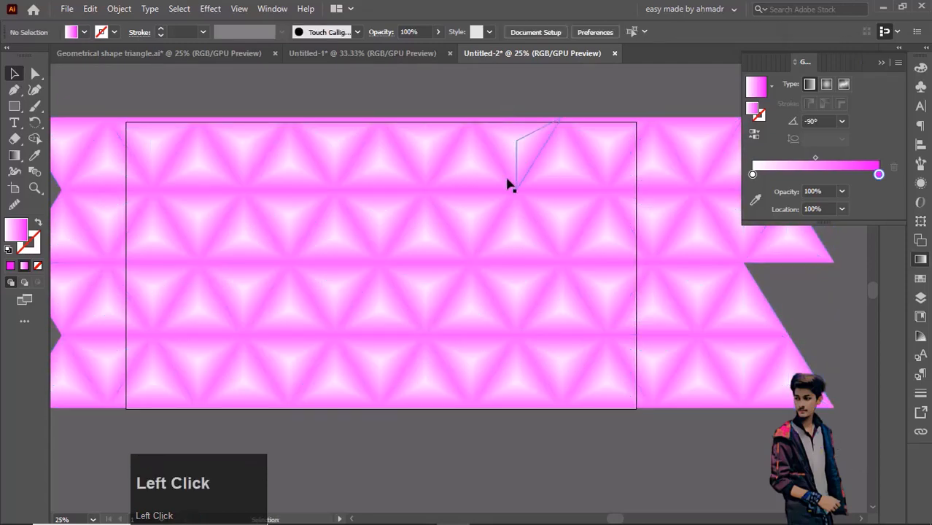
Step: Select the whole pattern and scale it down slightly from its upper right corner so its top edge meets the artboard's top edge
{"action": "left_click", "coordinate": [516, 168]}
{"action": "key", "text": "ctrl"}
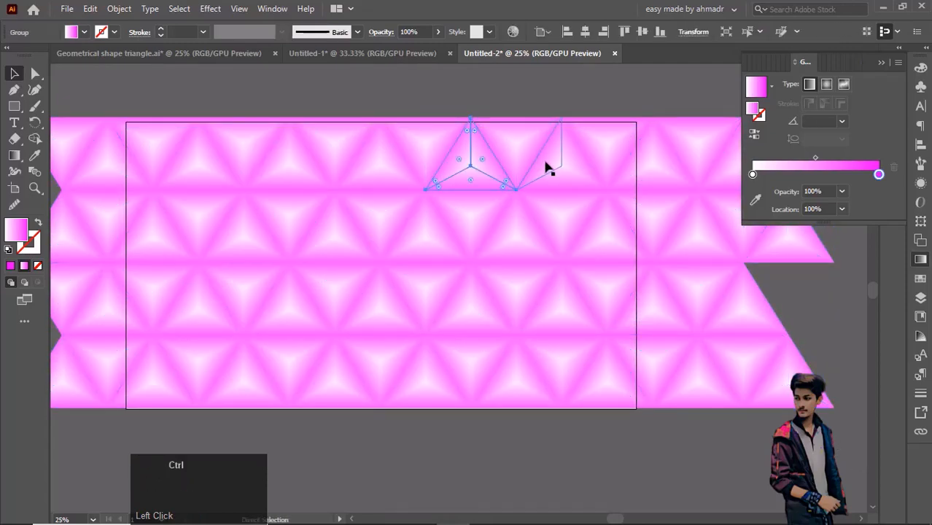
{"action": "key", "text": "ctrl+a"}
{"action": "key", "text": "space"}
{"action": "left_click_drag", "start_coordinate": [802, 143], "coordinate": [666, 163]}
{"action": "left_click", "coordinate": [678, 159]}
{"action": "left_click", "coordinate": [638, 142]}
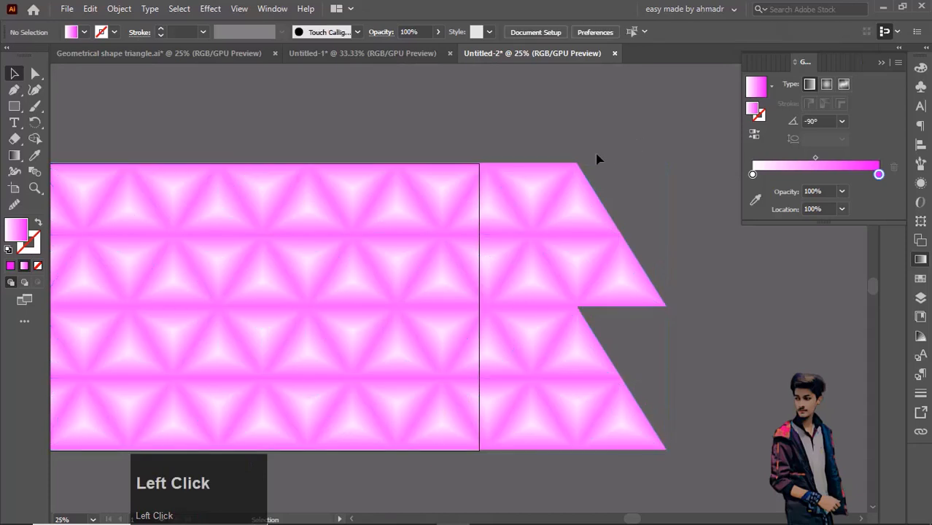
{"action": "key", "text": "space"}
{"action": "left_click_drag", "start_coordinate": [546, 173], "coordinate": [714, 140]}
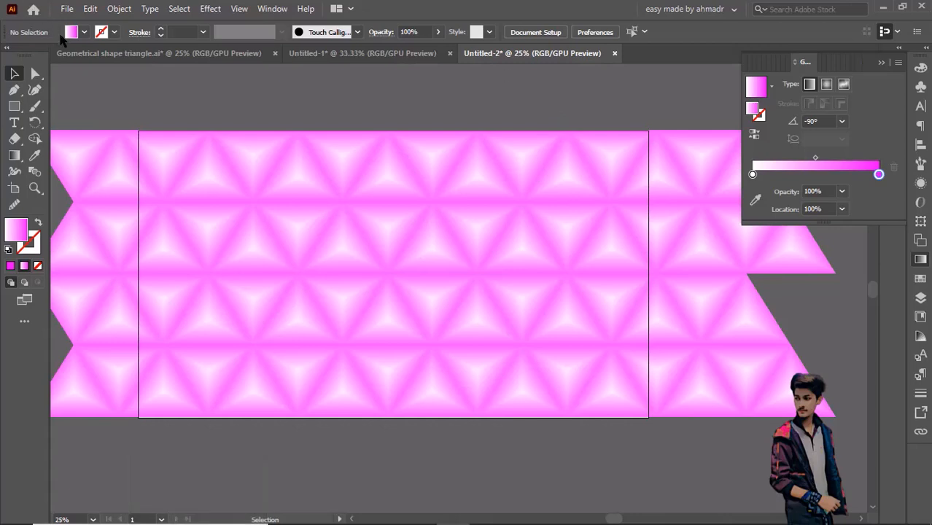
{"action": "mouse_move", "coordinate": [466, 523]}
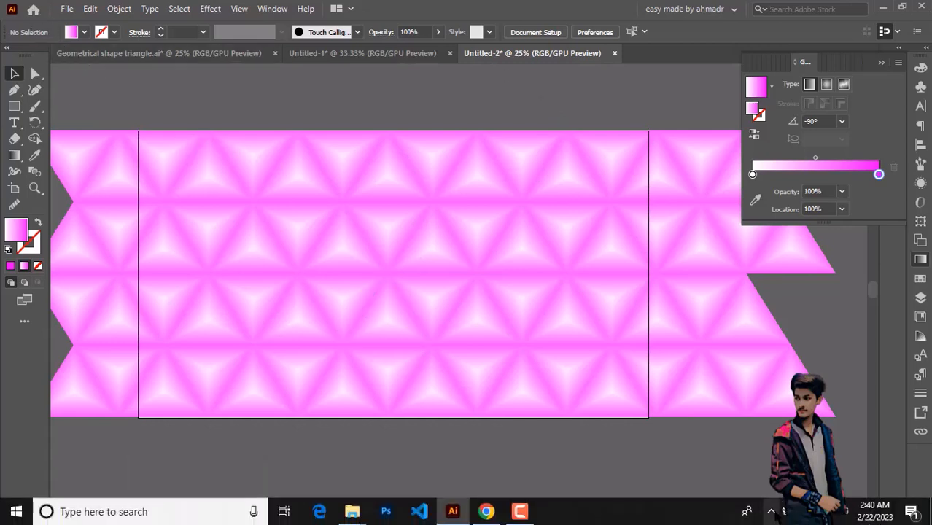
{"action": "left_click", "coordinate": [519, 511]}
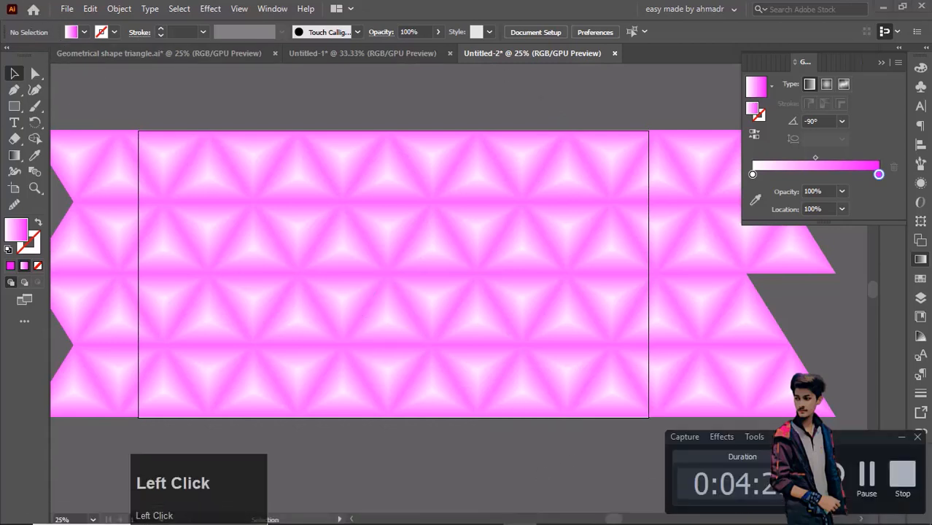